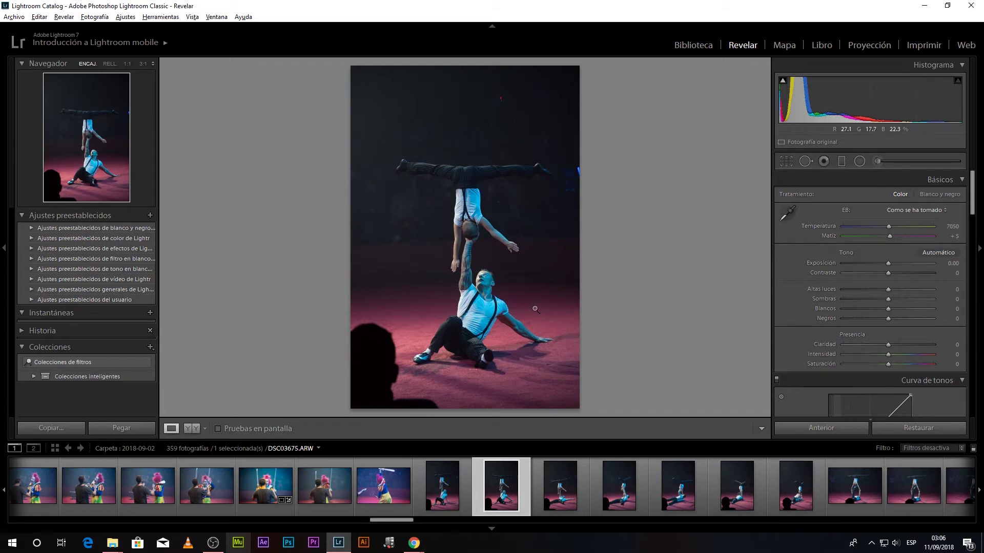
- Hide the filmstrip and left panels to enlarge the photo
left_click(499, 528)
left_click(6, 247)
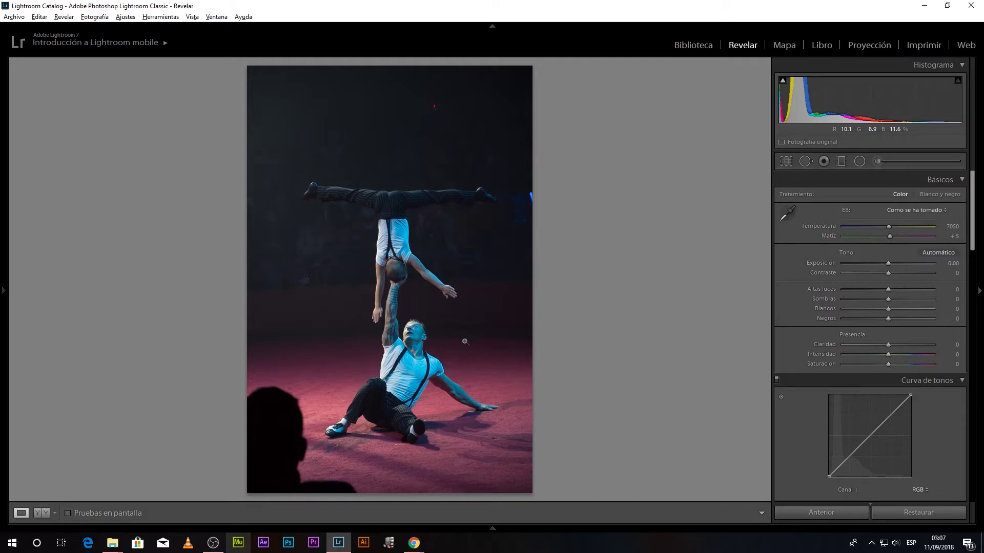
scroll(810, 317, "down", 5)
scroll(810, 318, "down", 5)
scroll(810, 317, "down", 5)
scroll(810, 318, "down", 3)
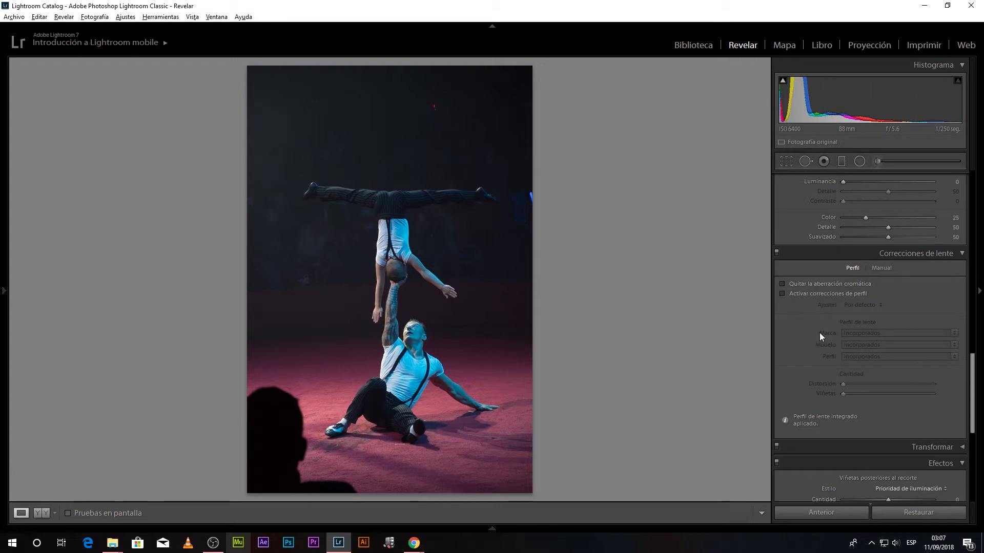
- Remove chromatic aberration and enable profile corrections with Sony as the lens make
left_click(783, 283)
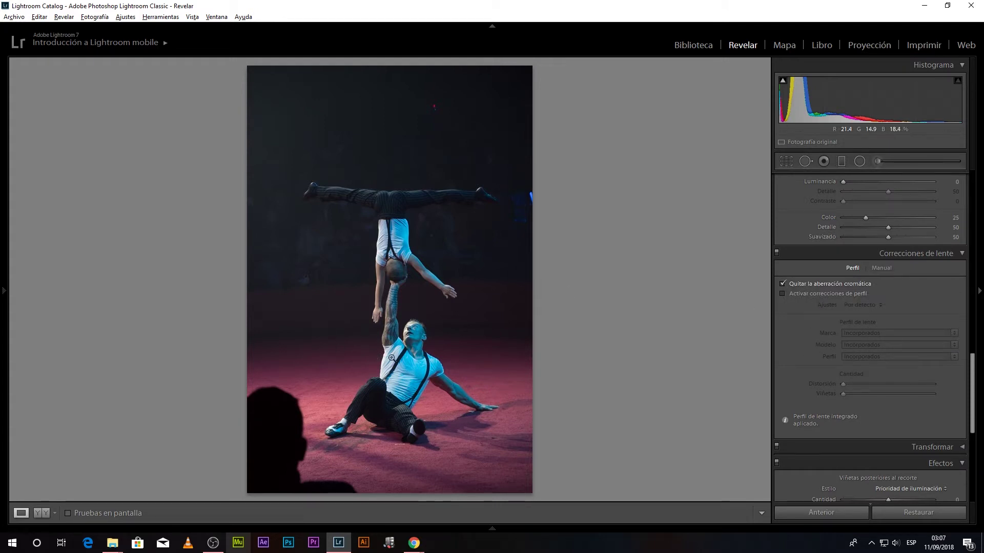
left_click(781, 294)
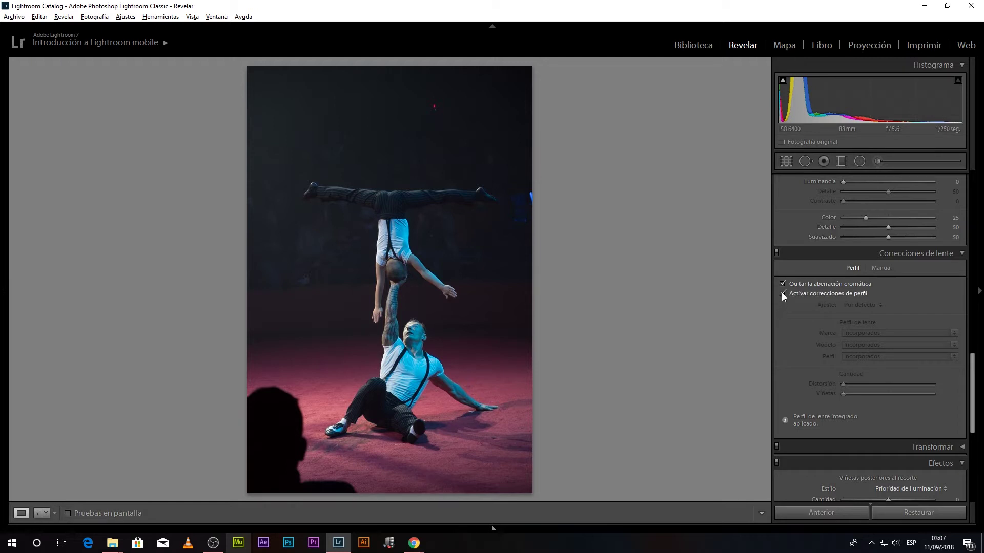
left_click(866, 333)
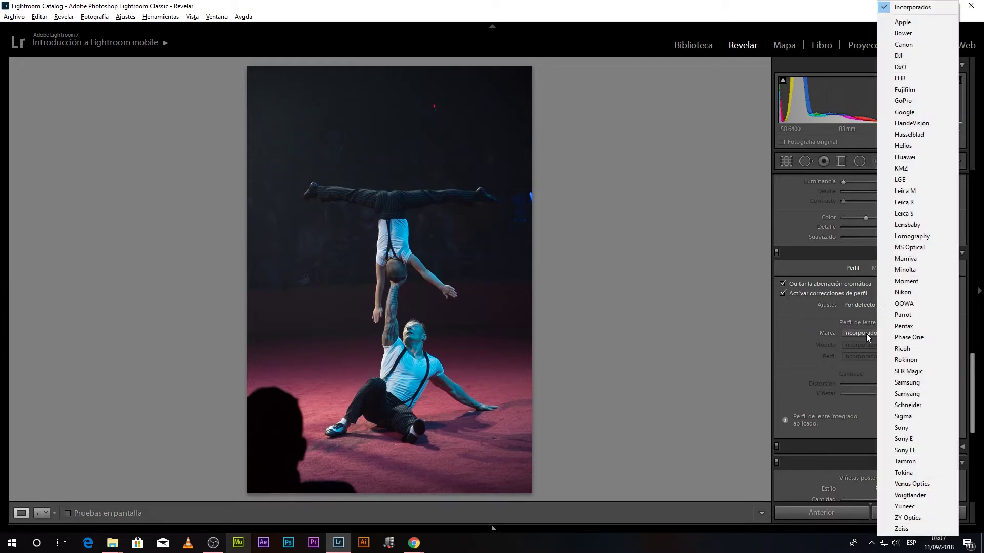
left_click(905, 429)
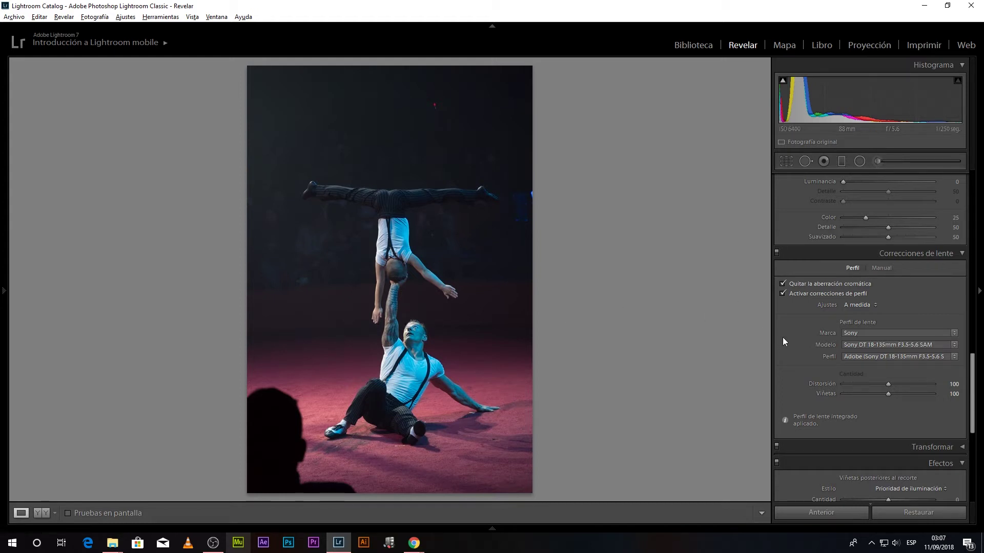
scroll(799, 353, "up", 5)
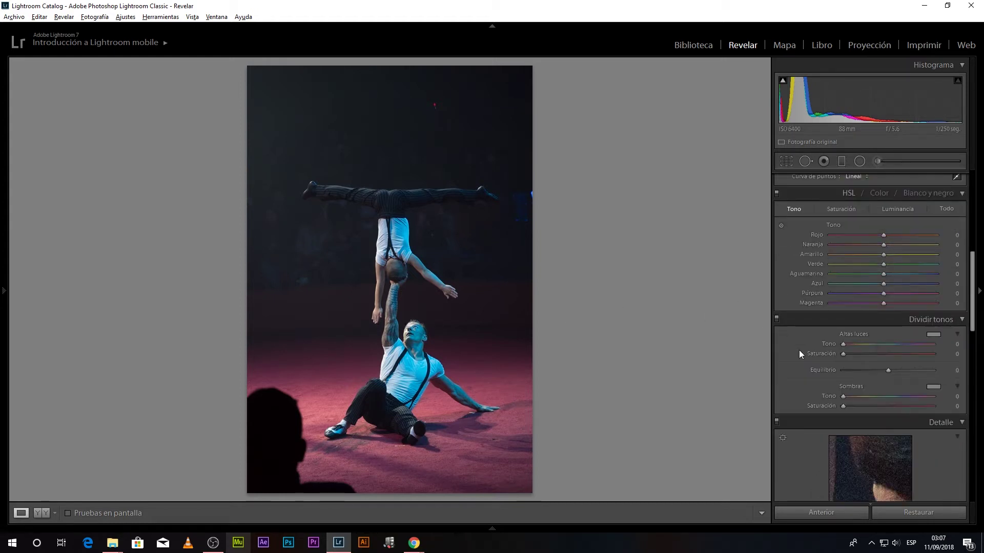
scroll(798, 349, "down", 3)
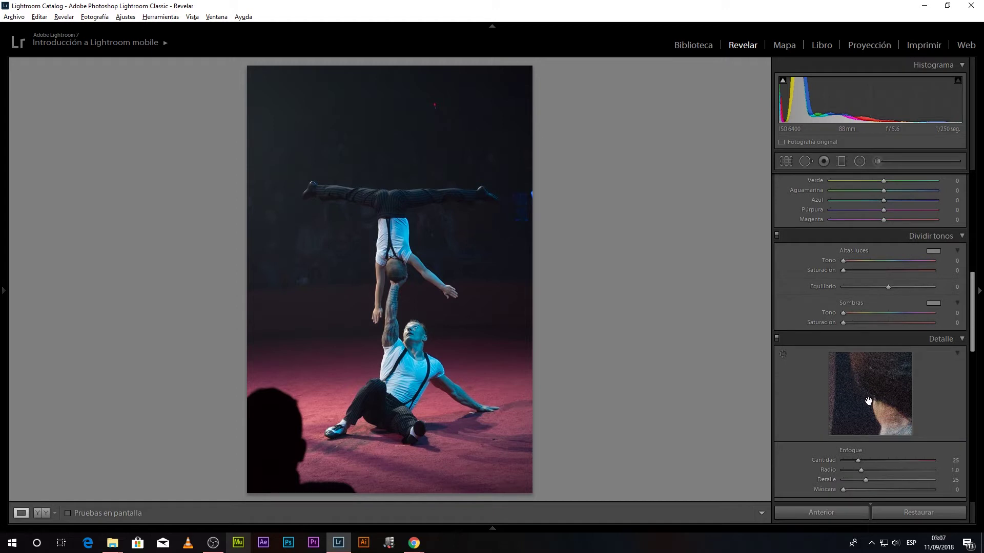
scroll(872, 387, "down", 3)
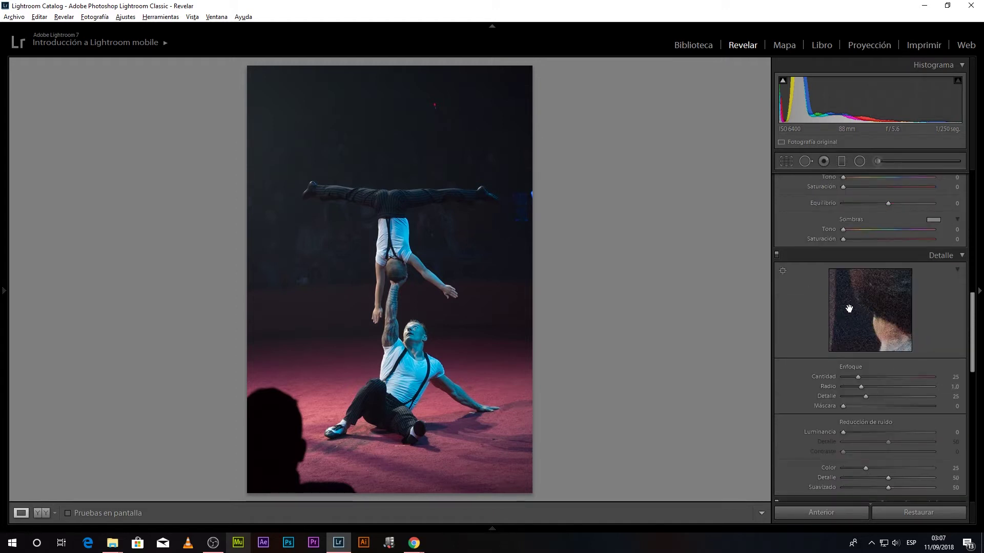
left_click(449, 287)
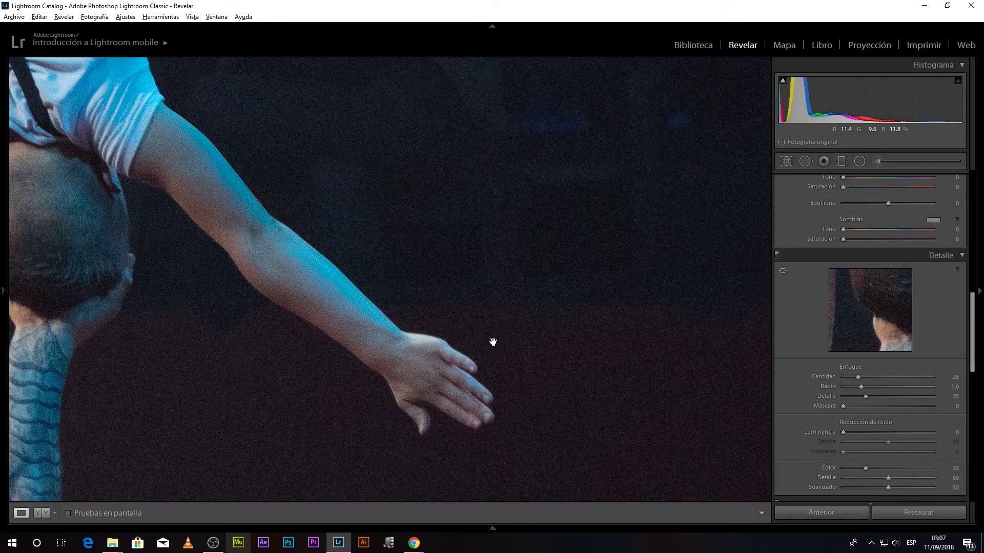
left_click(487, 270)
left_click(556, 290)
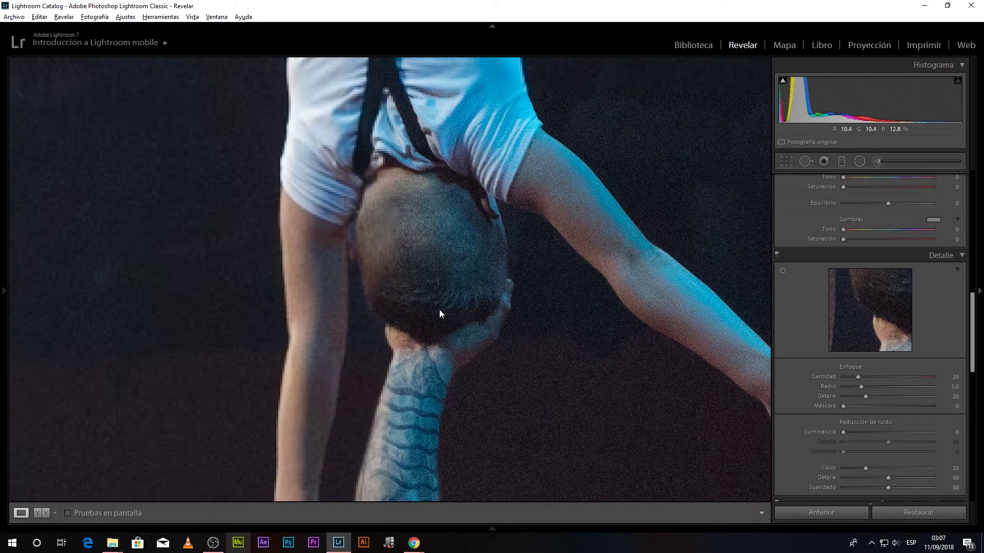
left_click(444, 345)
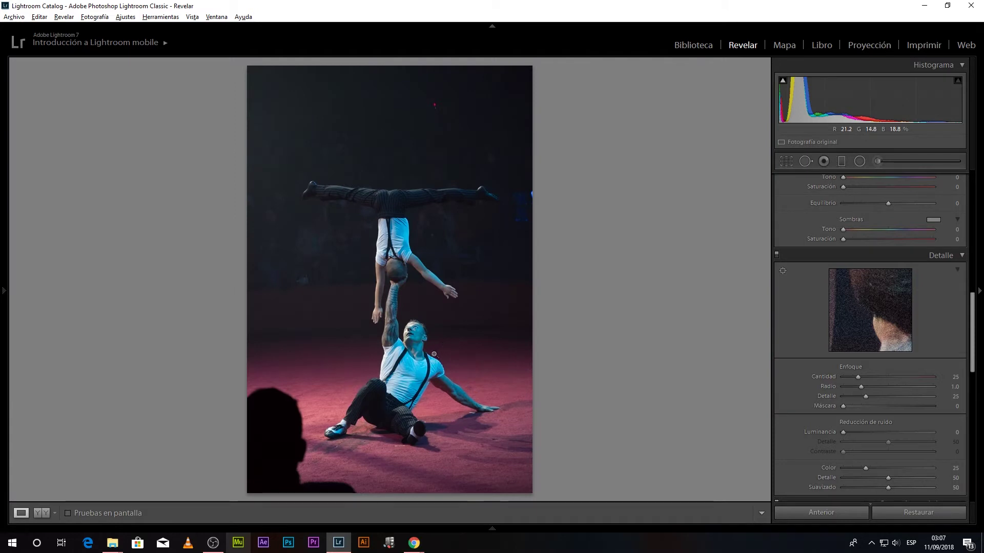
left_click(786, 163)
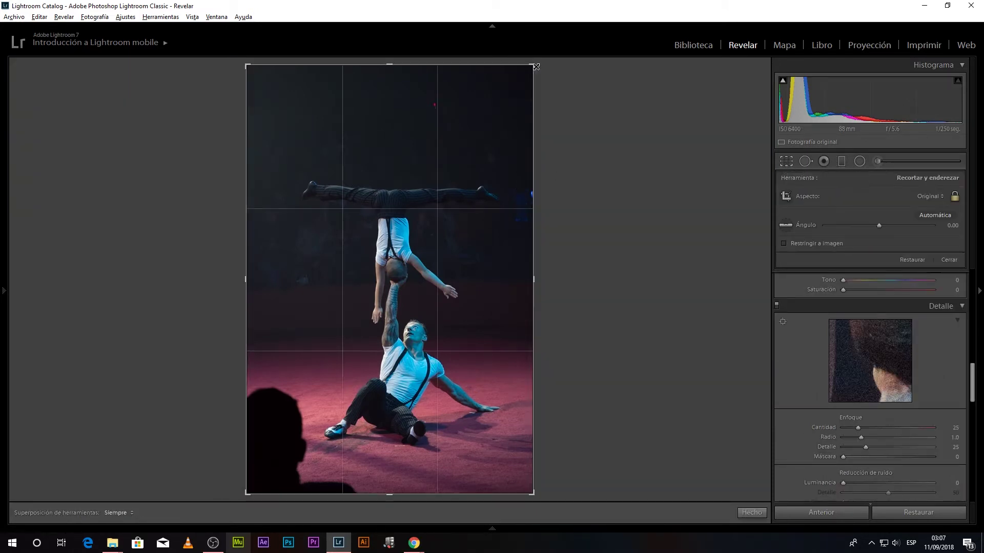
- Pull the crop corners in around the acrobats, reposition the photo, and apply the crop
left_click_drag(535, 66, 525, 84)
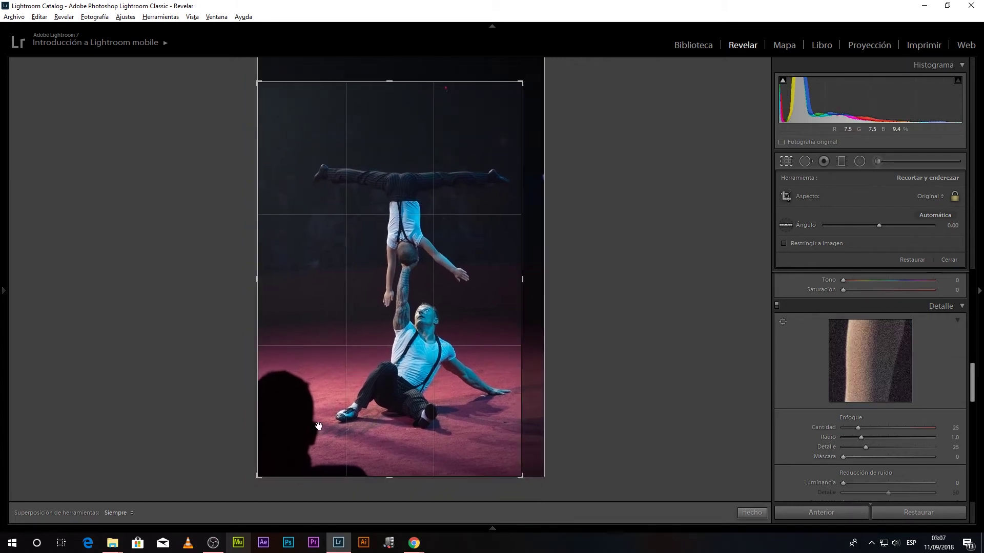
left_click_drag(260, 479, 271, 456)
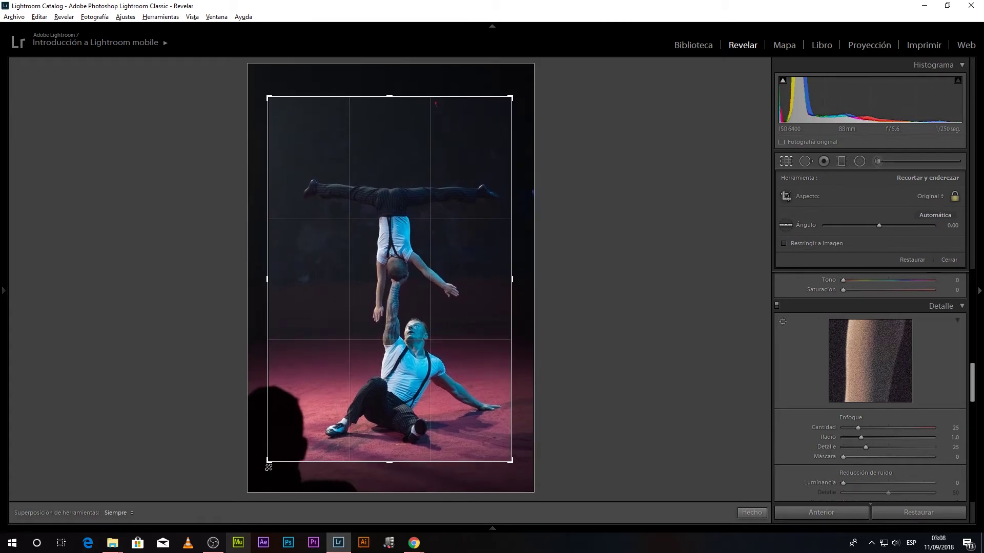
left_click_drag(401, 362, 396, 358)
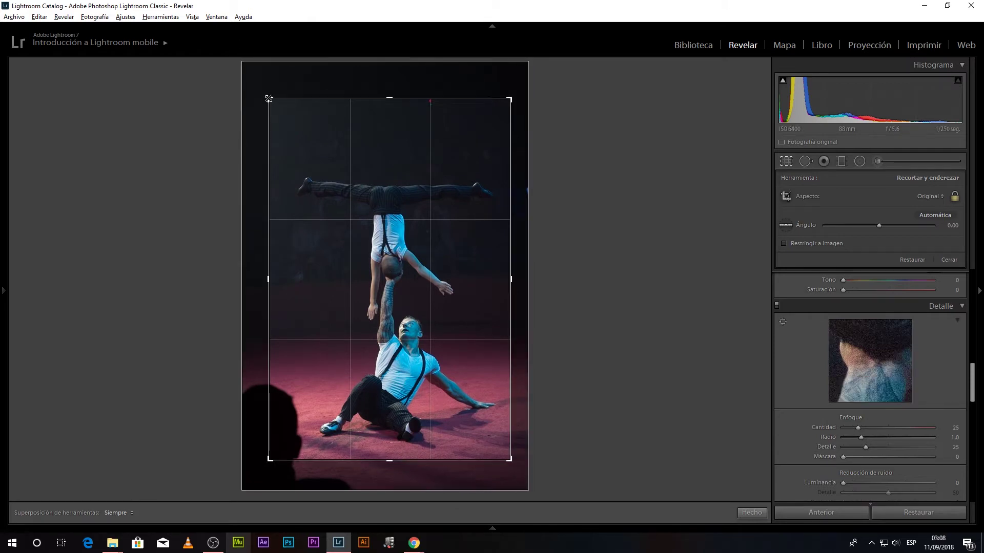
left_click_drag(268, 99, 271, 101)
left_click_drag(395, 255, 400, 258)
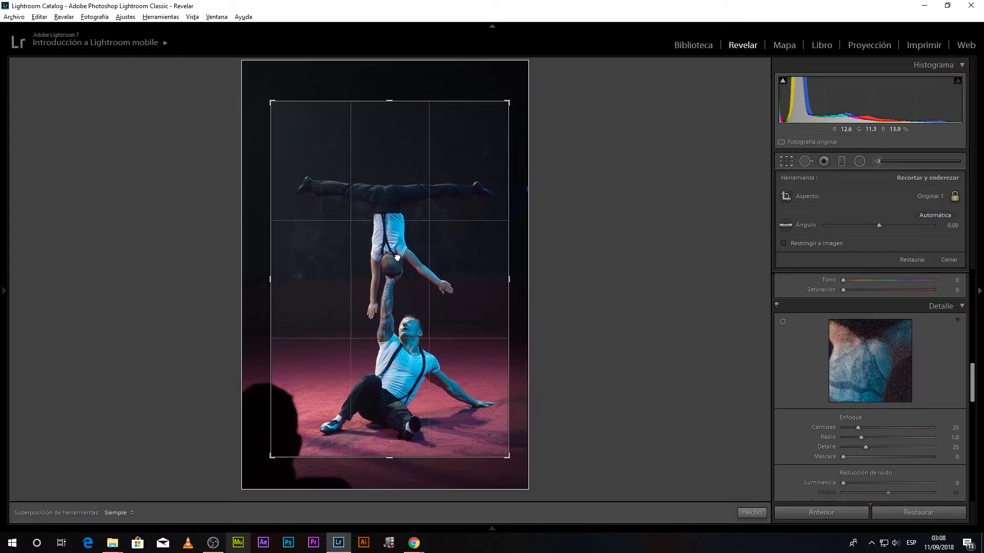
left_click_drag(400, 259, 399, 254)
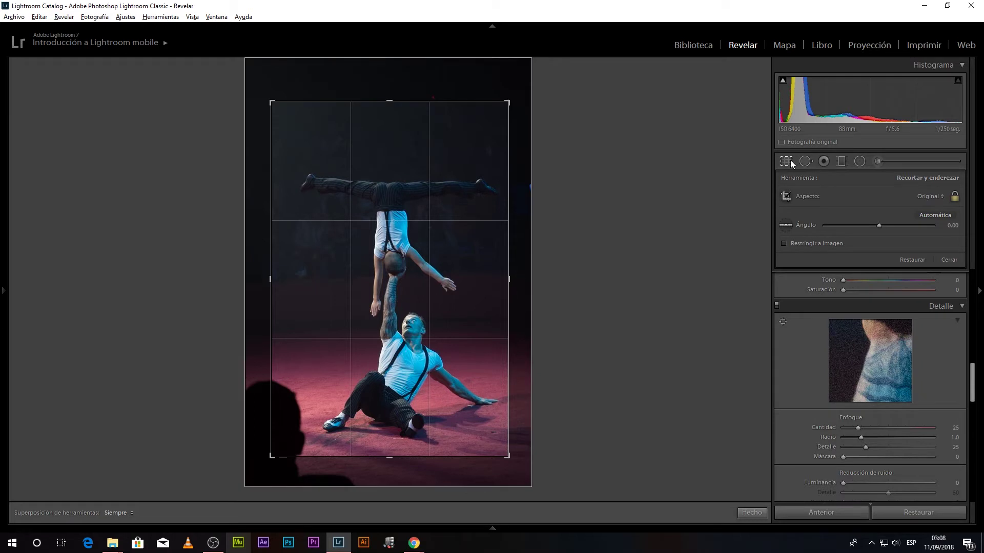
left_click(745, 512)
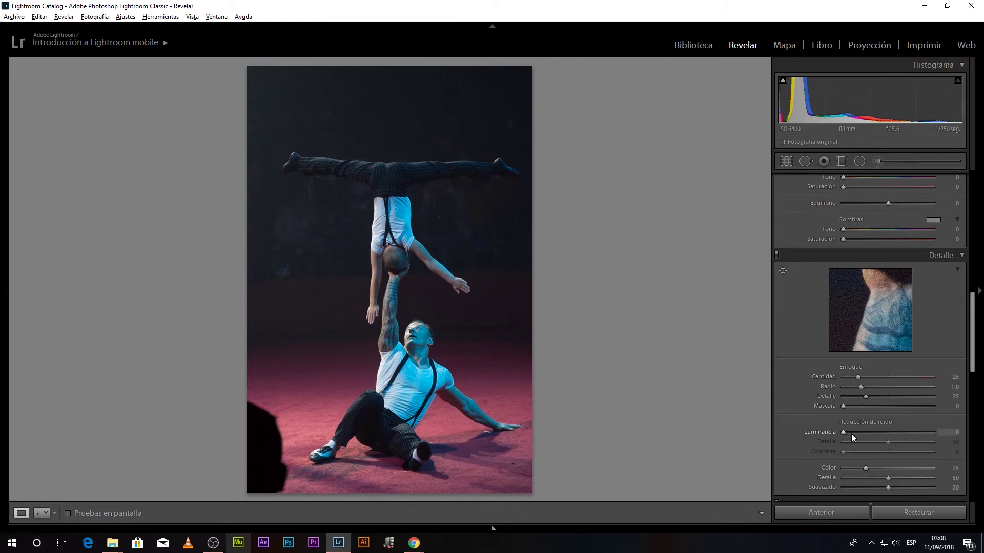
- Set Luminance noise reduction to 78 and zoom into the head and arm to check
left_click_drag(844, 432, 915, 432)
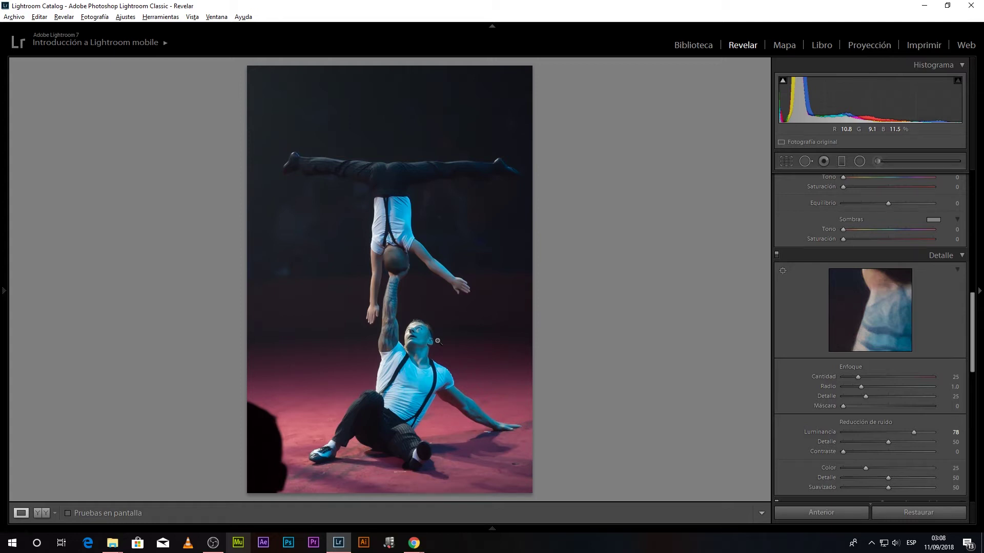
left_click(429, 317)
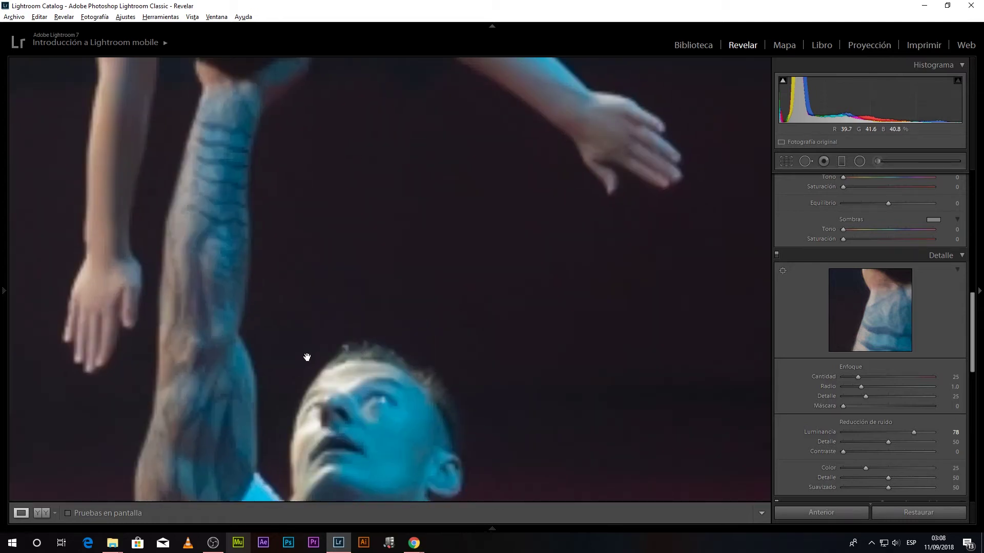
mouse_move(281, 356)
left_mouse_down()
mouse_move(430, 282)
mouse_move(428, 369)
left_mouse_up()
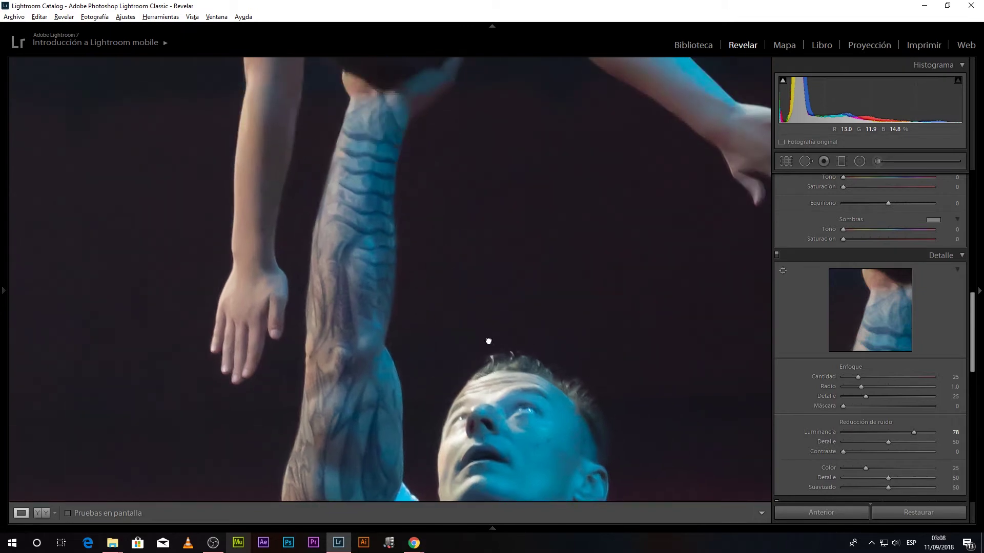
left_click(489, 342)
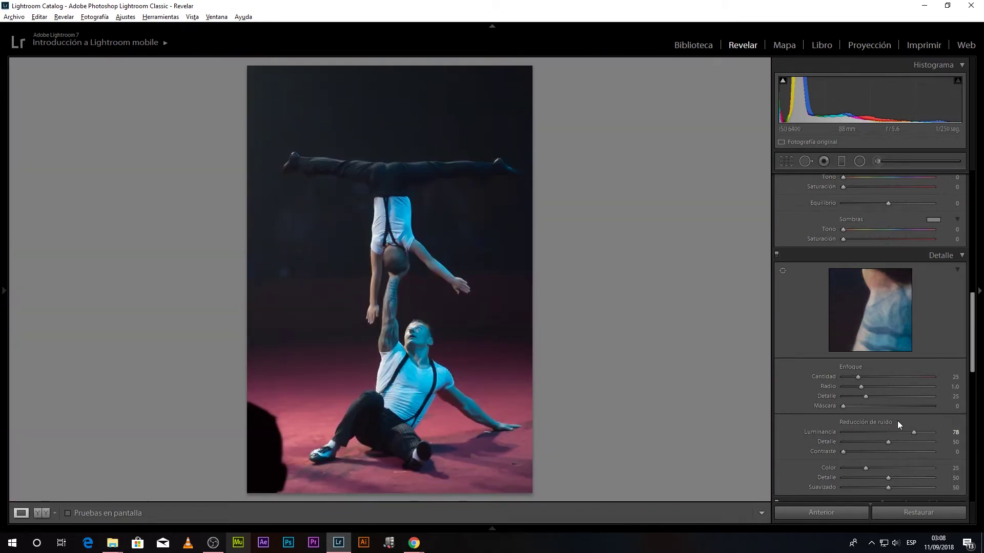
scroll(812, 440, "up", 10)
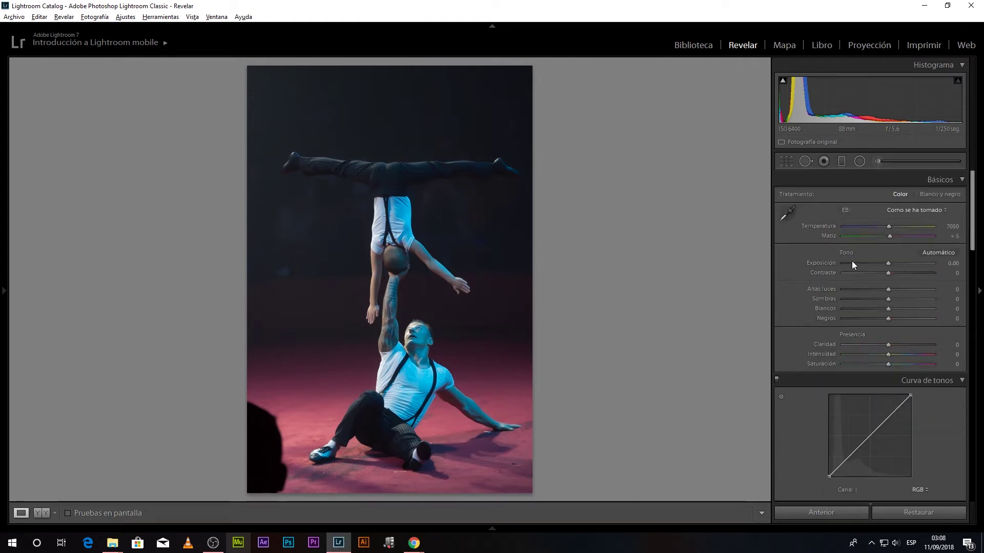
- Cool the white balance to Temp 4386 and Tint +41
mouse_move(887, 226)
left_mouse_down()
mouse_move(871, 229)
mouse_move(900, 238)
left_mouse_up()
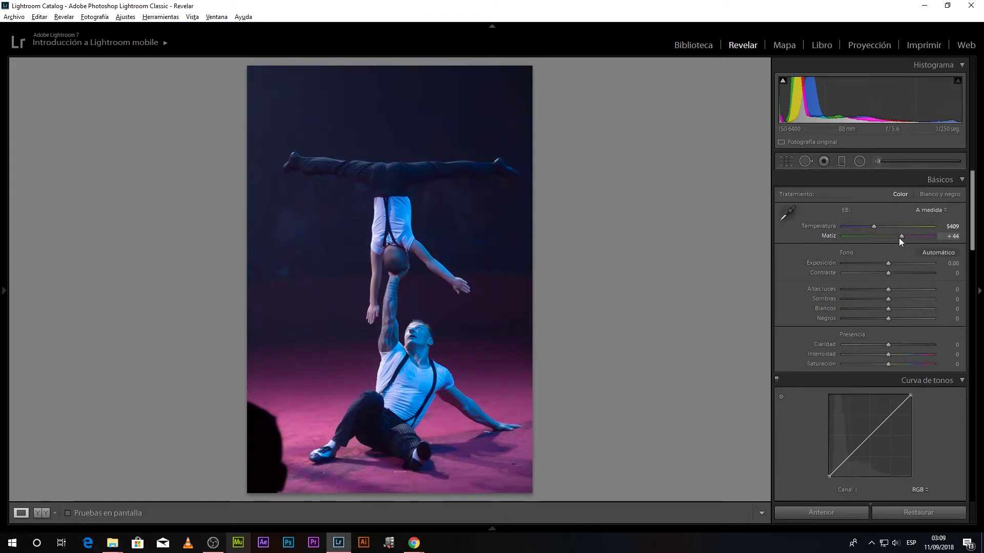
left_click_drag(871, 226, 865, 226)
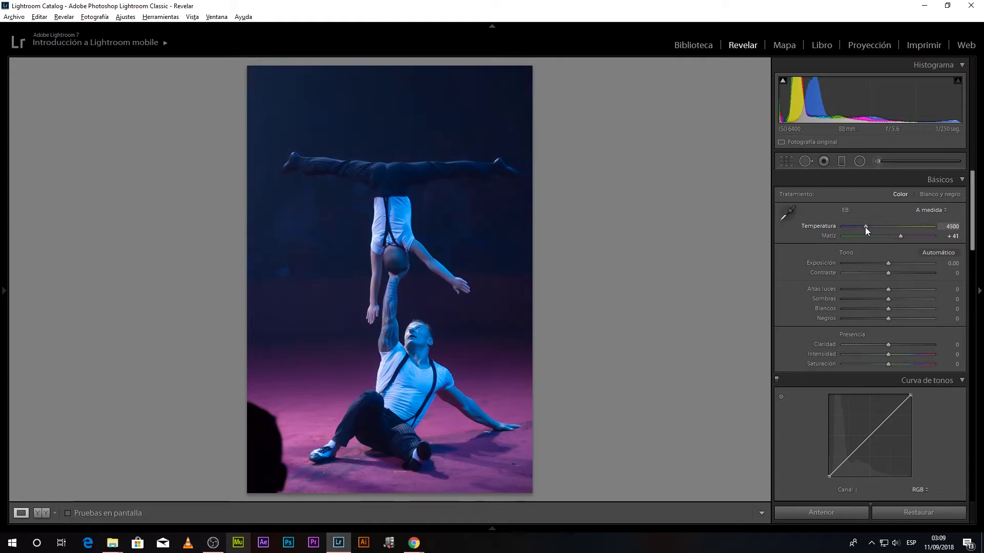
left_click_drag(865, 226, 865, 227)
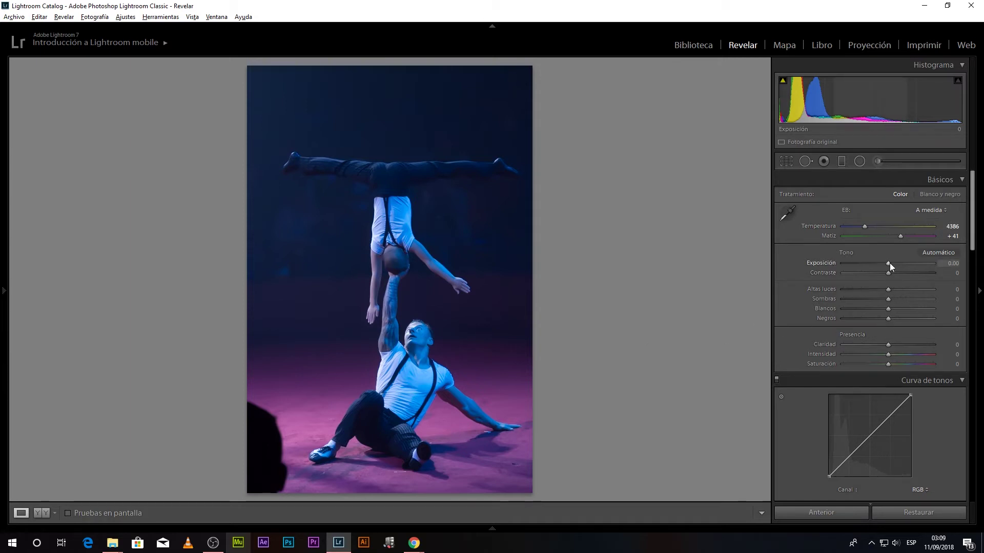
- Set exposure +0.17, contrast +33 and highlights -100, checking a close-up of the face
left_click_drag(888, 263, 890, 262)
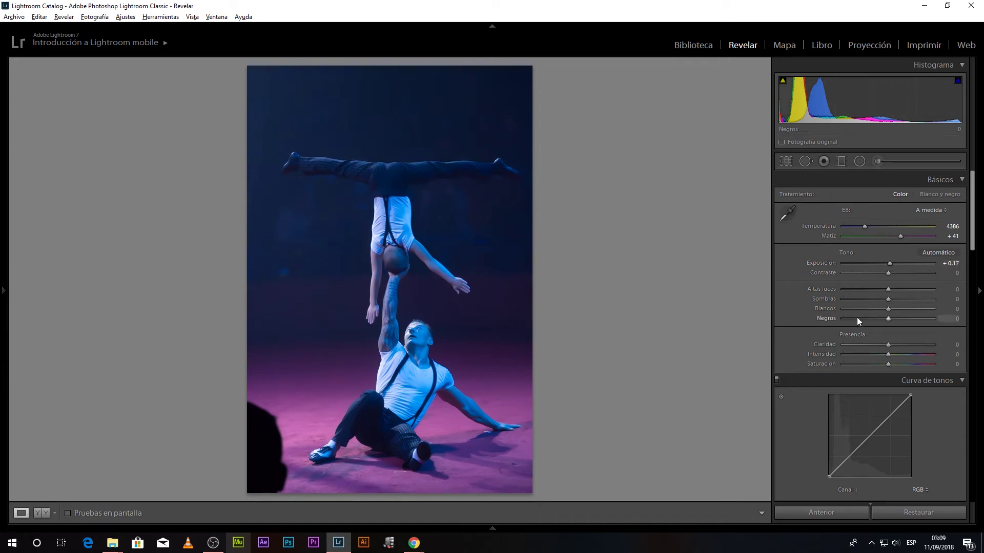
left_click_drag(887, 273, 904, 272)
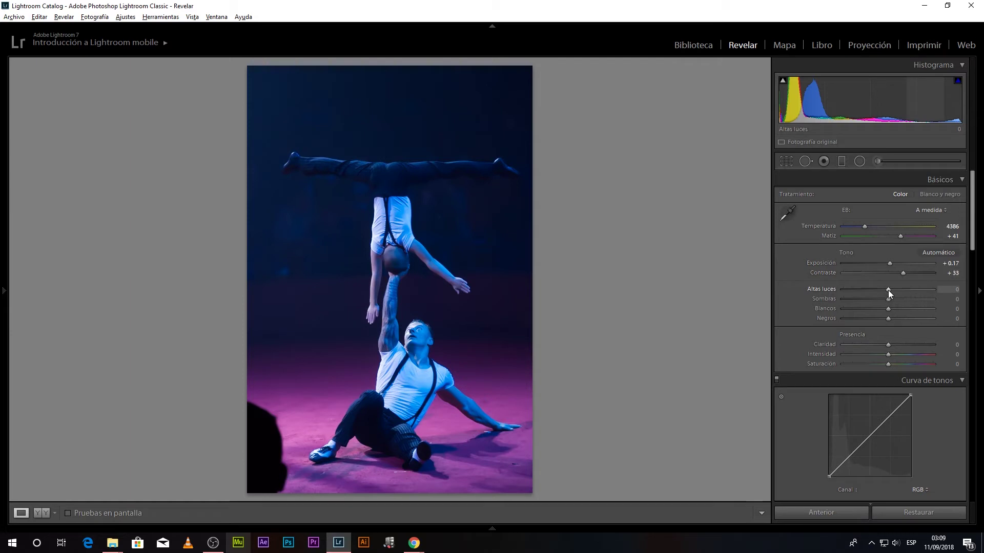
left_click_drag(888, 289, 846, 294)
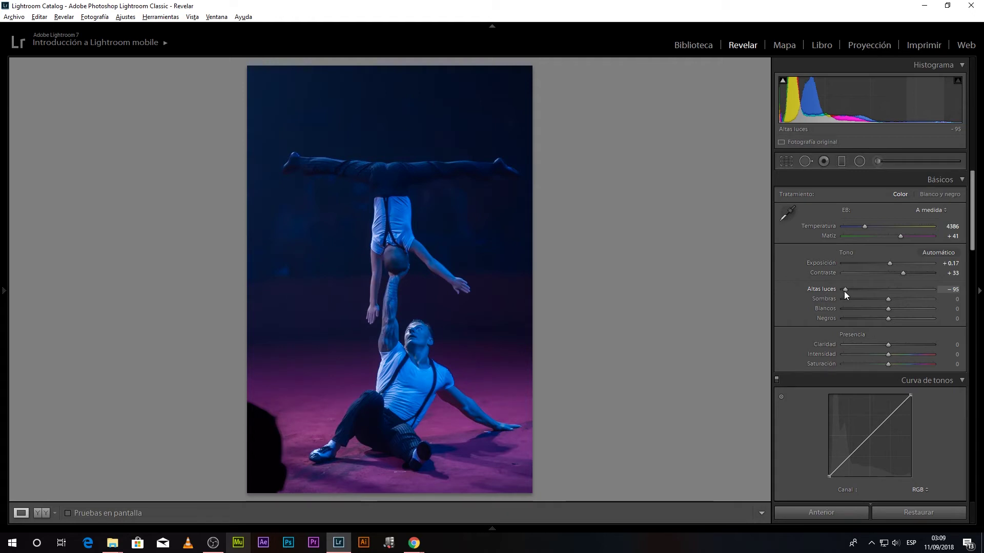
left_click(413, 334)
left_click_drag(845, 289, 887, 289)
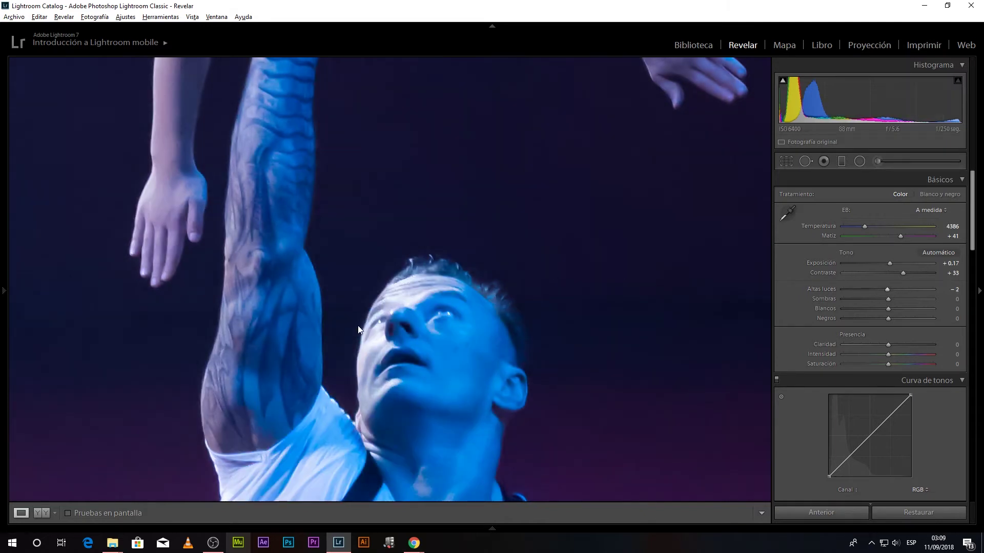
left_click_drag(373, 388, 449, 309)
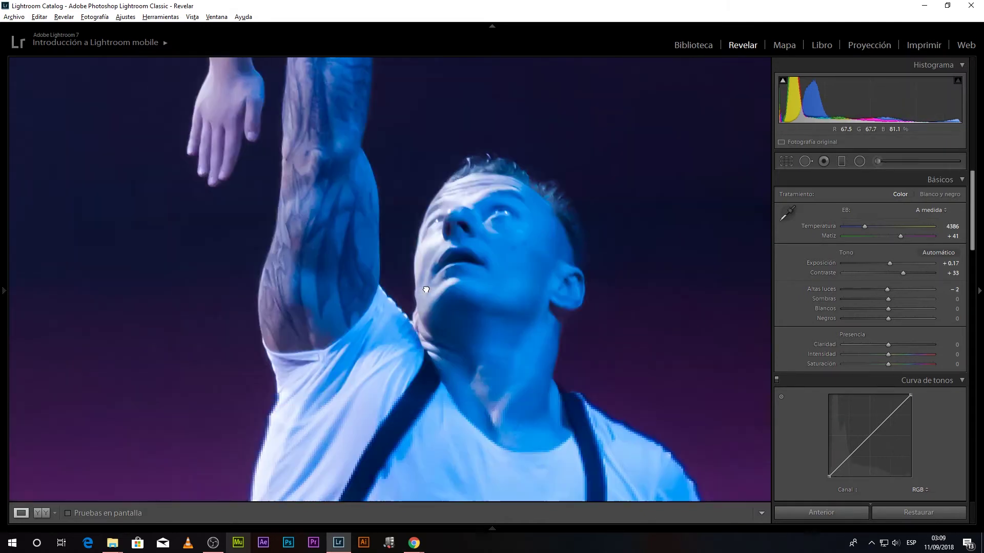
left_click_drag(869, 289, 838, 291)
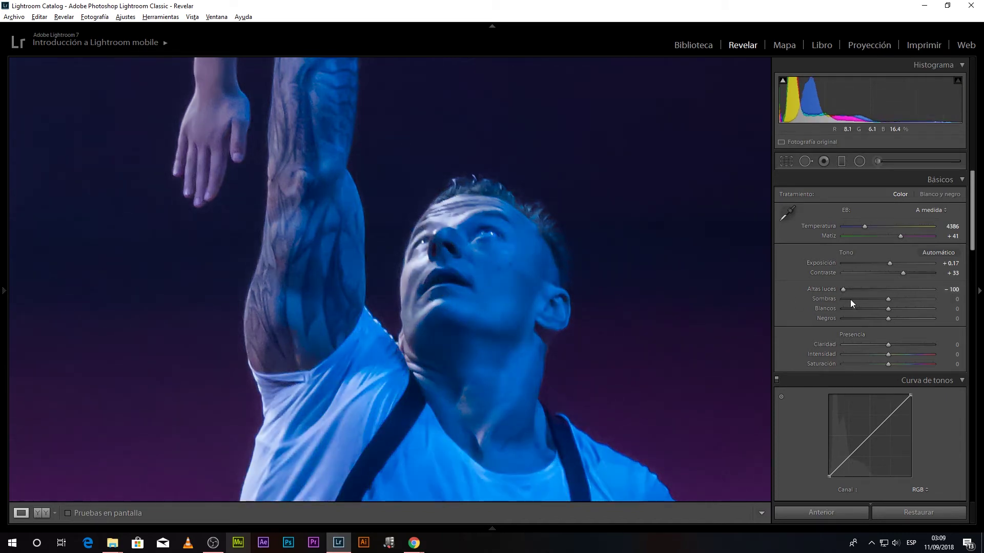
- Set shadows +45, whites +51, blacks -11, clarity -8 and vibrance +14
left_click_drag(886, 299, 906, 299)
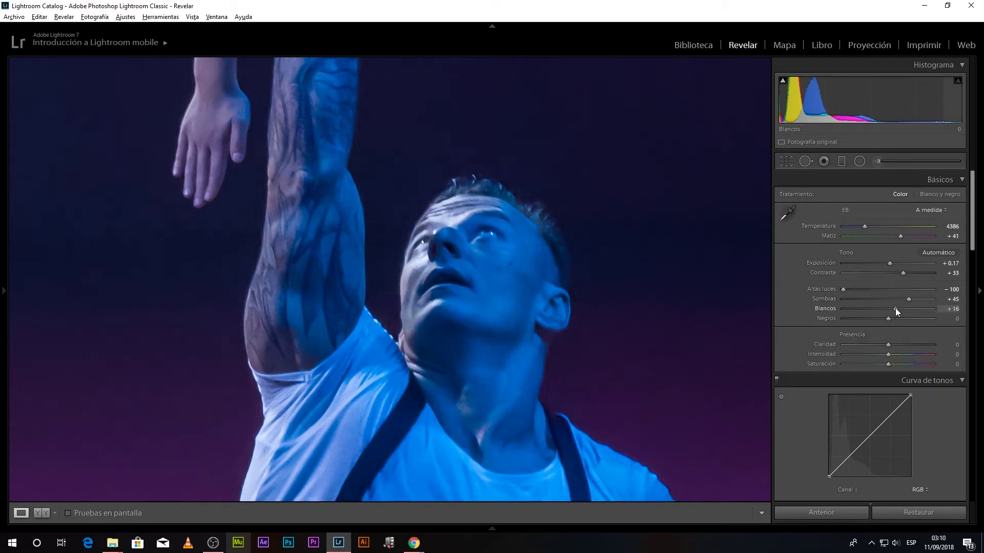
left_click_drag(895, 308, 900, 307)
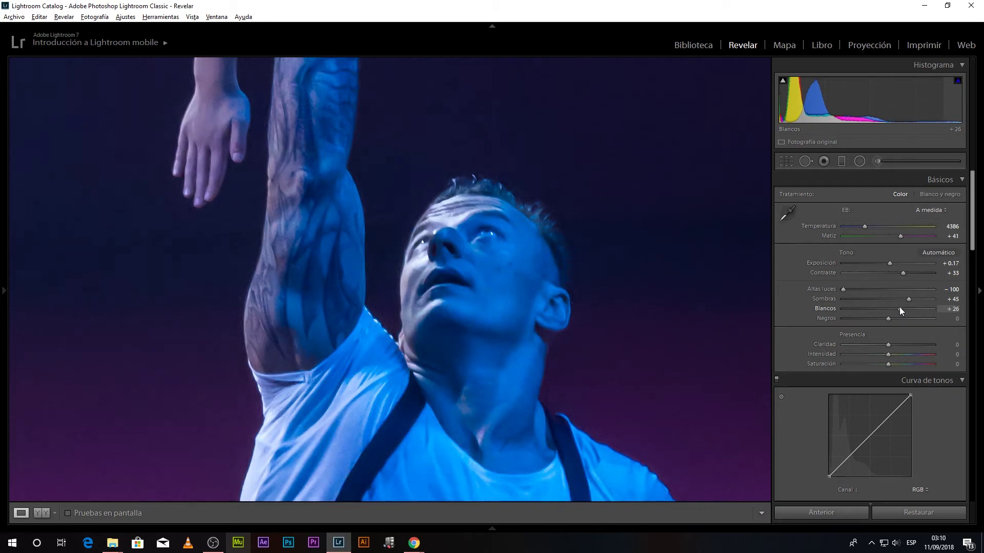
left_click(420, 291)
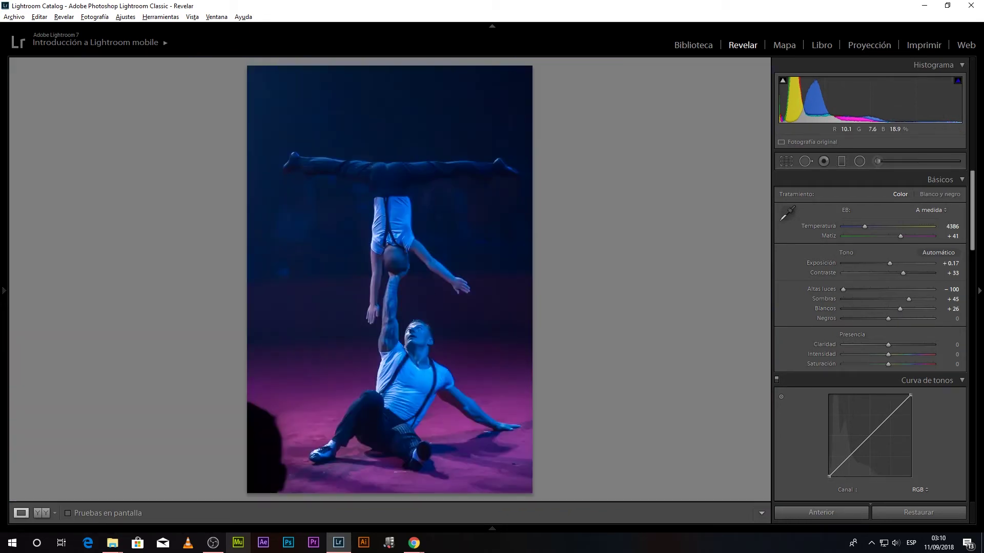
left_click(910, 309)
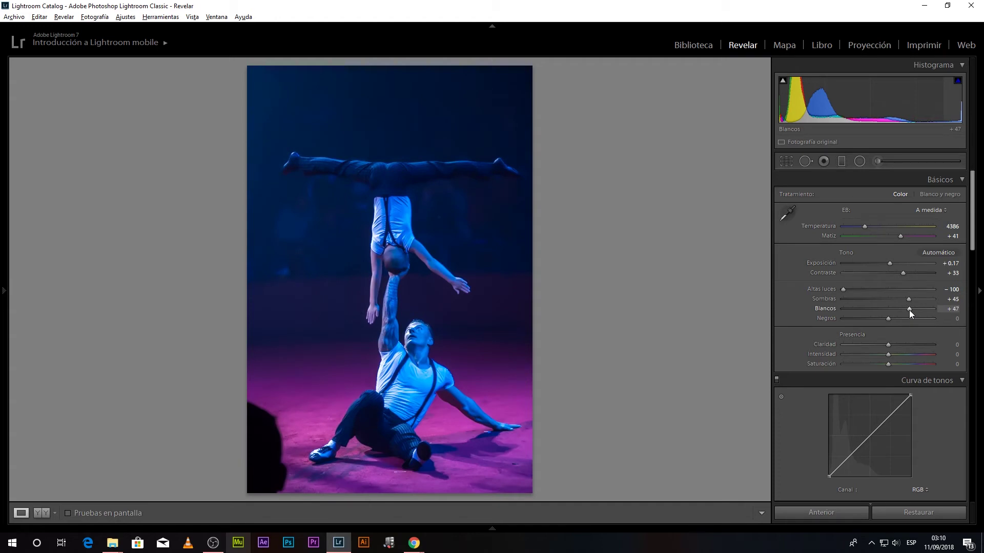
left_click_drag(908, 308, 911, 306)
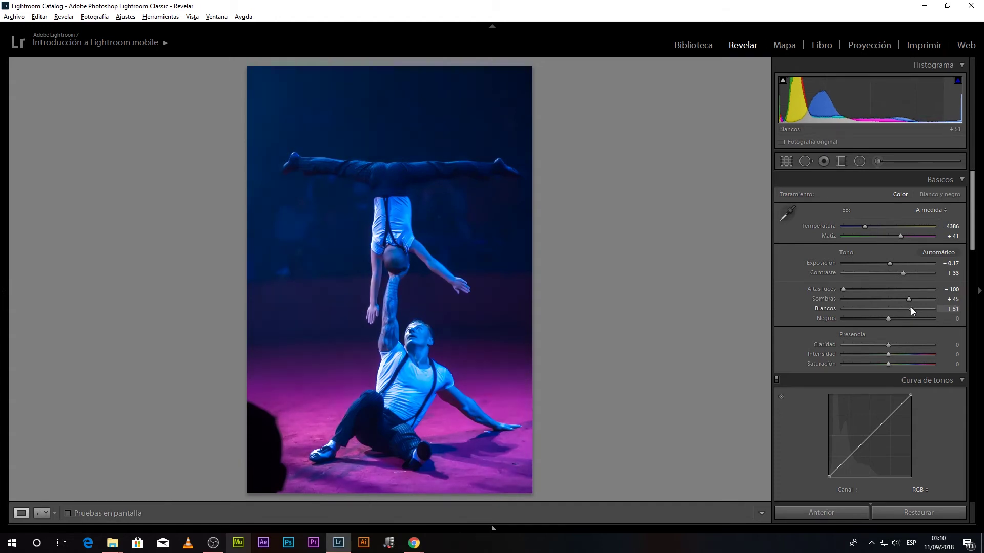
left_click_drag(911, 308, 910, 310)
left_click_drag(889, 318, 883, 320)
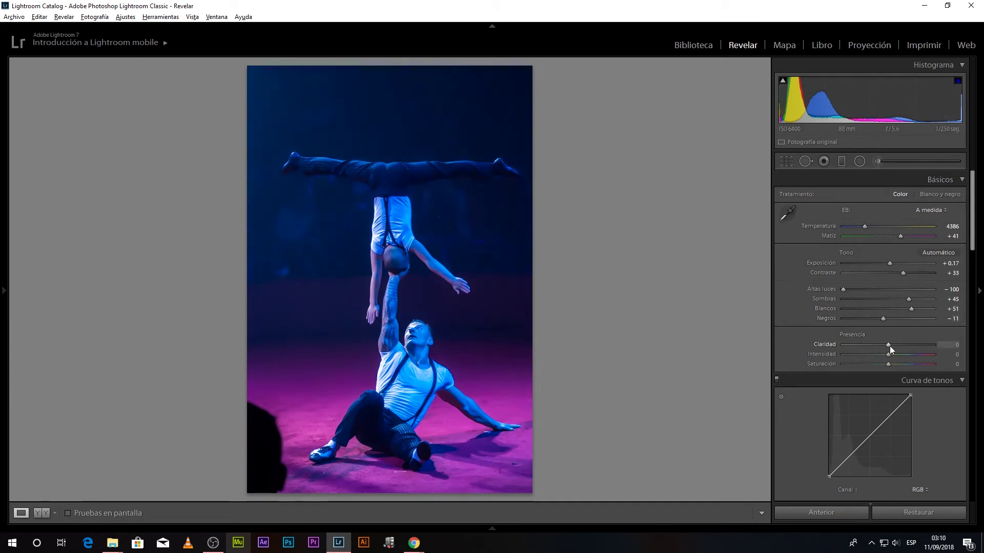
left_click_drag(888, 344, 883, 344)
left_click_drag(888, 353, 893, 364)
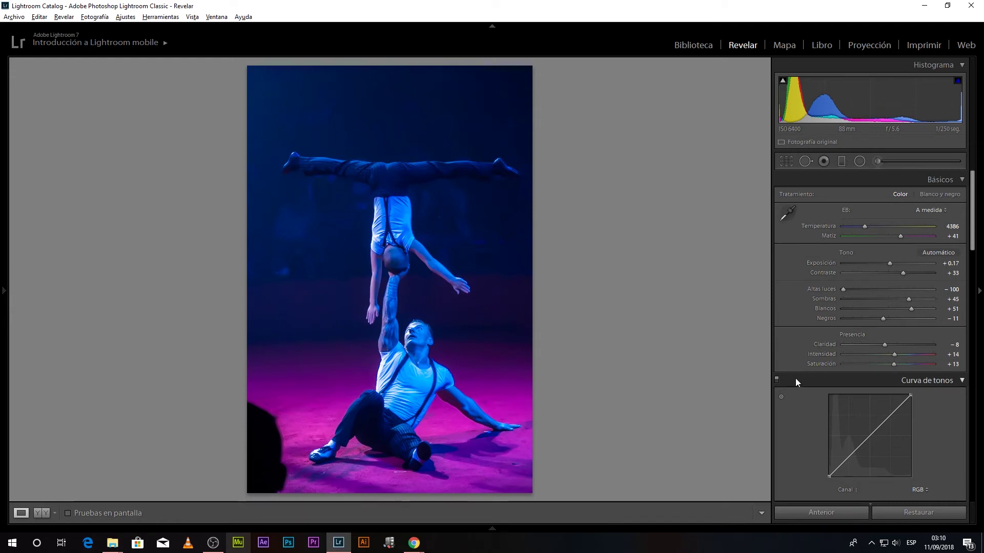
- Trim vibrance to +11
scroll(795, 378, "down", 3)
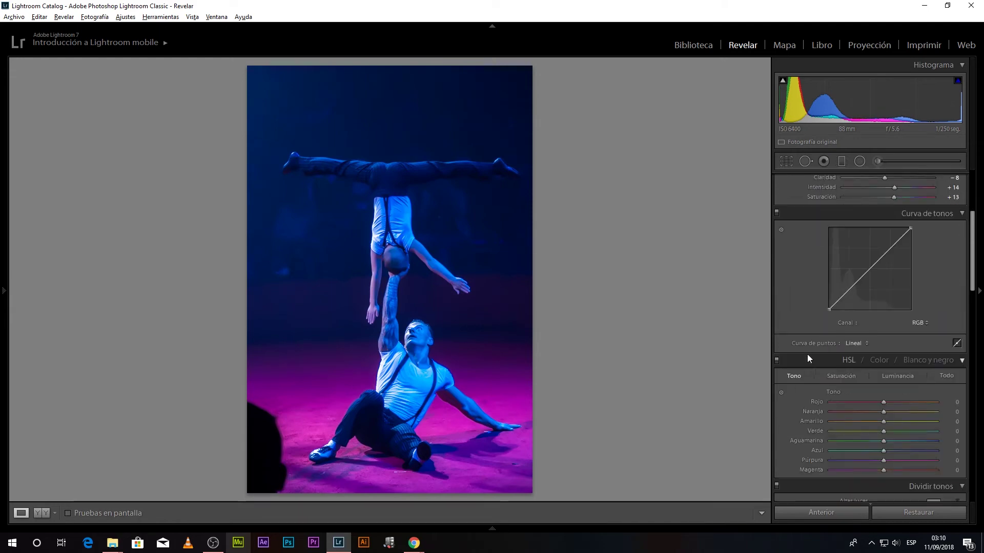
scroll(806, 358, "up", 3)
left_click_drag(892, 363, 893, 352)
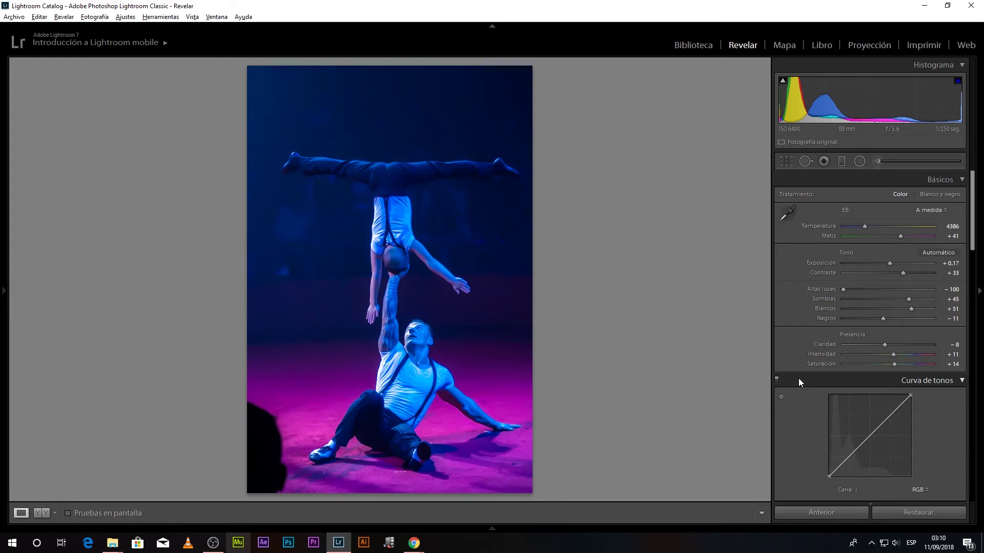
scroll(799, 378, "down", 3)
scroll(797, 372, "down", 3)
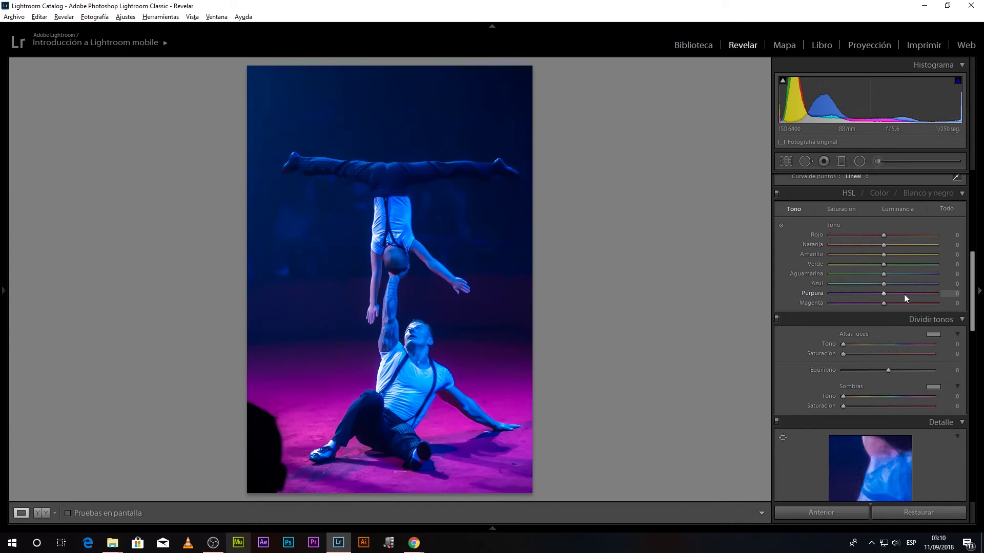
- In HSL Saturation, raise Purple to +43 and Magenta to +40
left_click(840, 209)
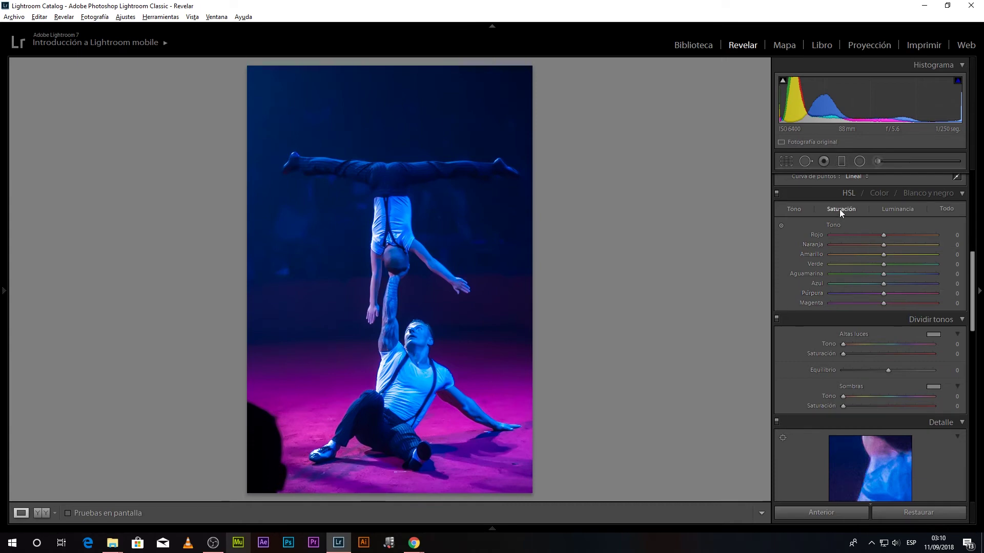
left_click(903, 293)
left_click(904, 302)
left_click_drag(904, 292, 906, 292)
left_click(905, 294)
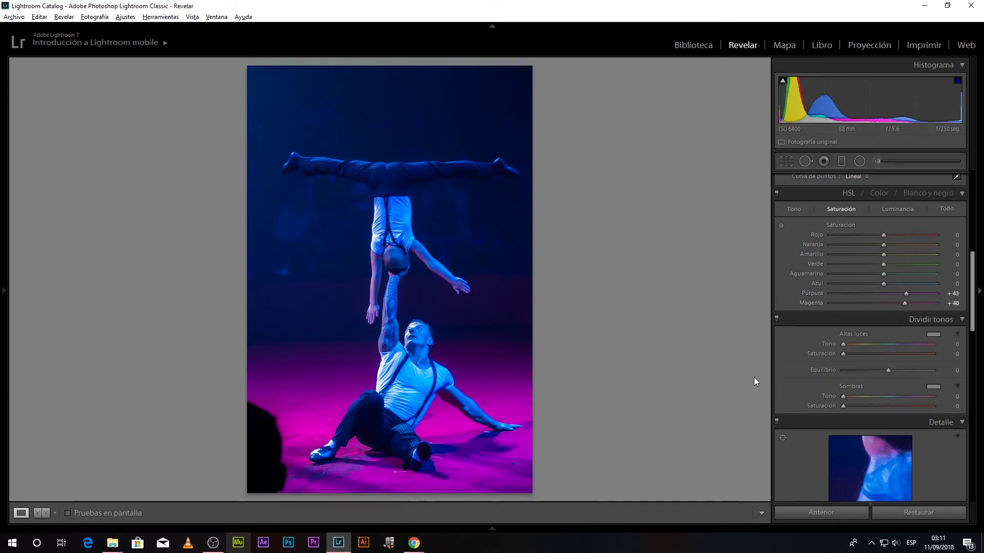
scroll(805, 351, "down", 2)
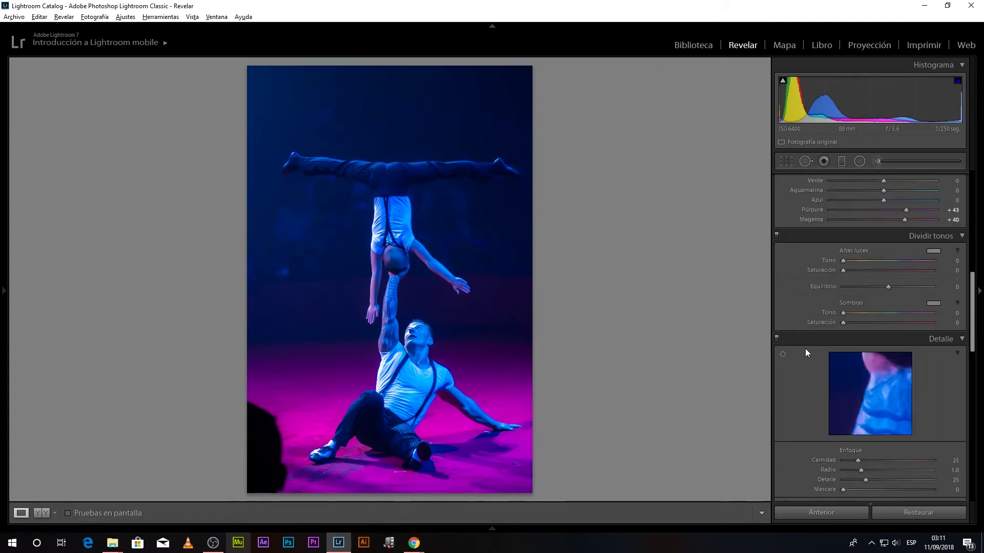
- In Camera Calibration set Red Primary hue +35, saturation +3 and Blue Primary hue -30, saturation -5
scroll(805, 351, "down", 4)
scroll(806, 349, "down", 3)
scroll(805, 350, "down", 5)
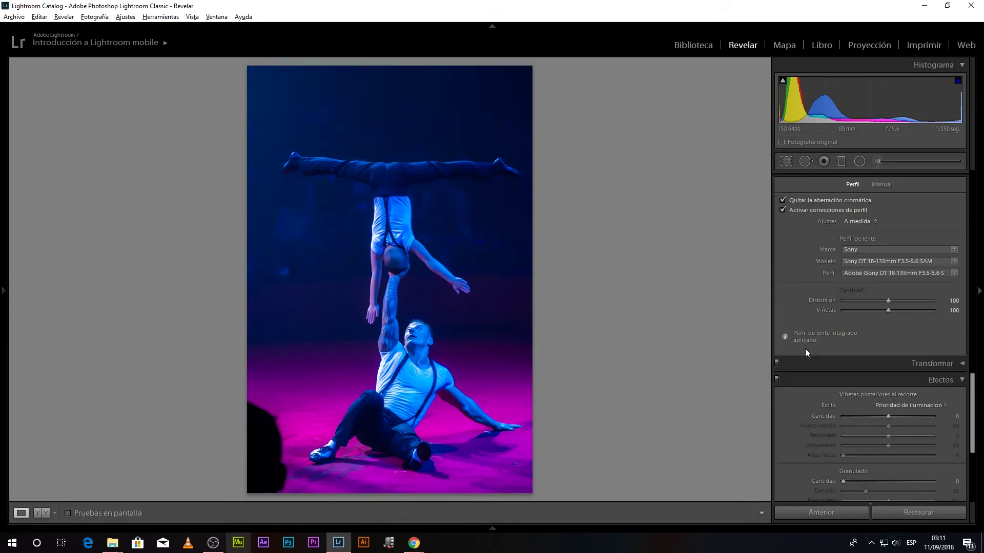
scroll(805, 349, "down", 5)
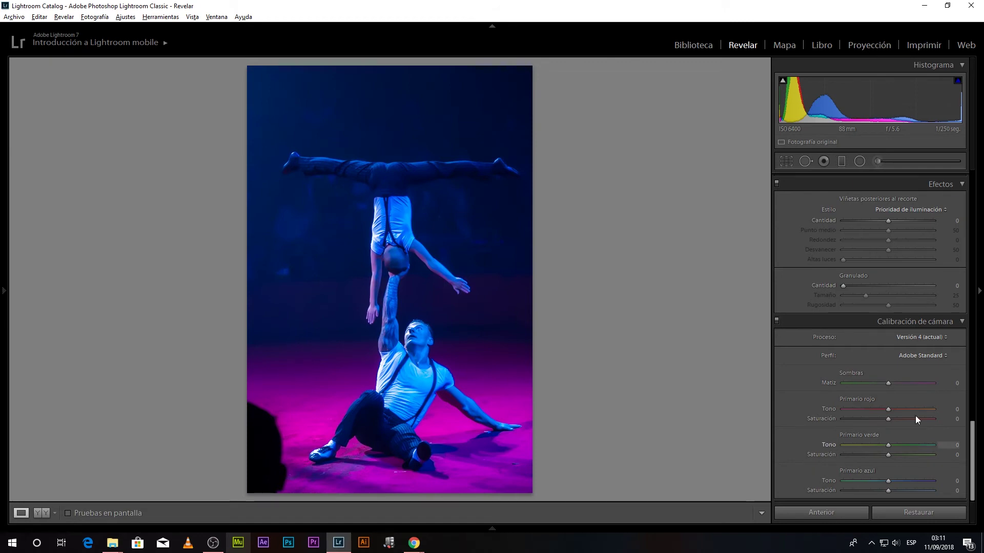
left_click(870, 481)
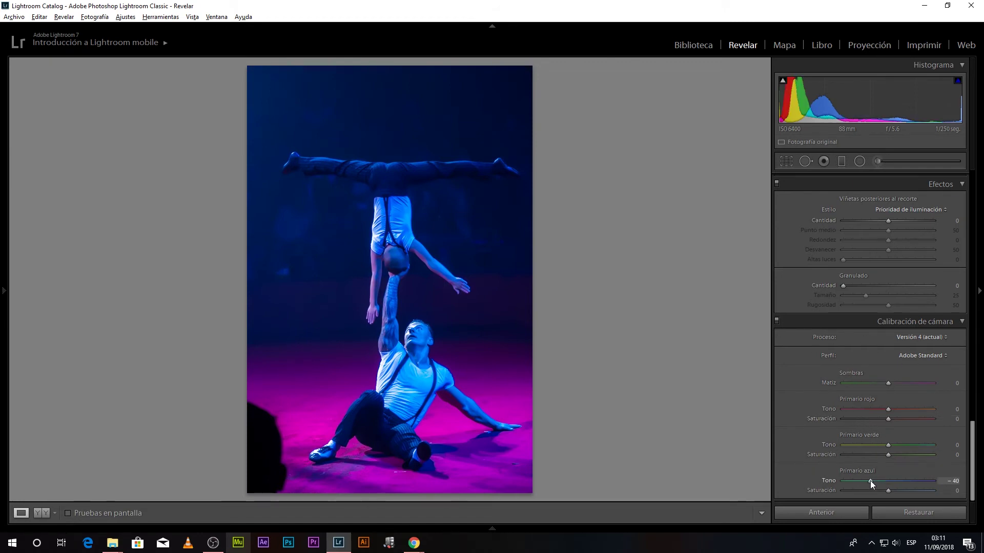
left_click(902, 410)
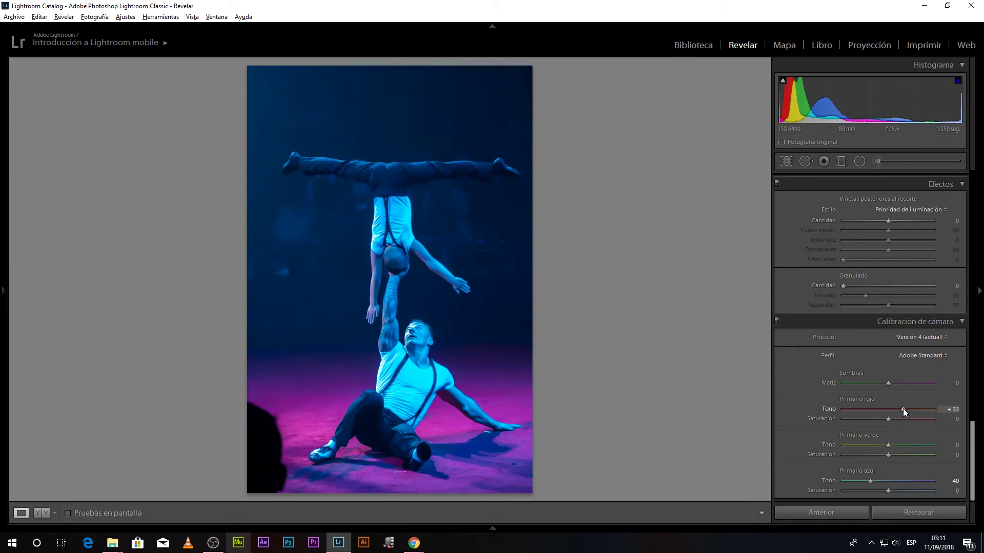
mouse_move(875, 481)
left_mouse_down()
mouse_move(885, 490)
mouse_move(874, 481)
left_mouse_up()
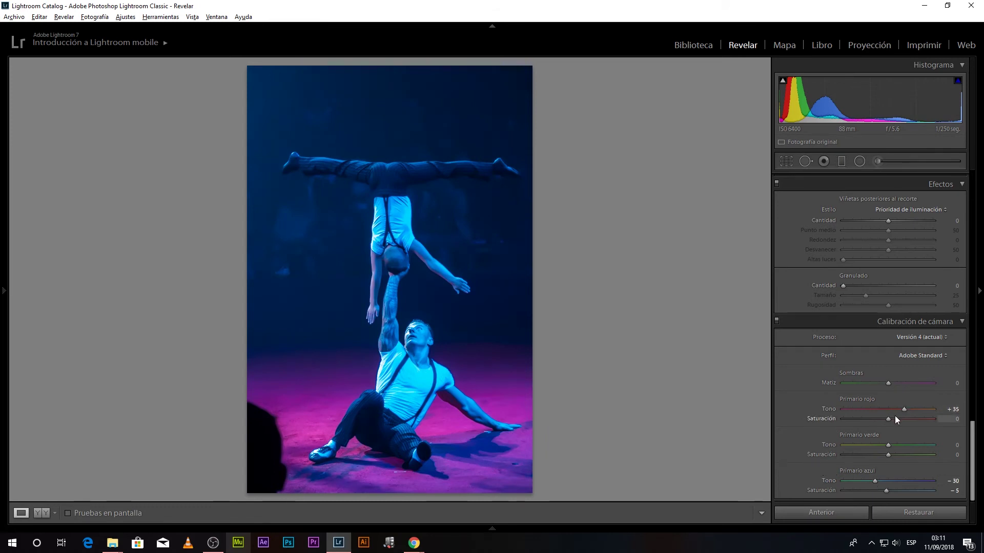
left_click_drag(892, 417, 891, 417)
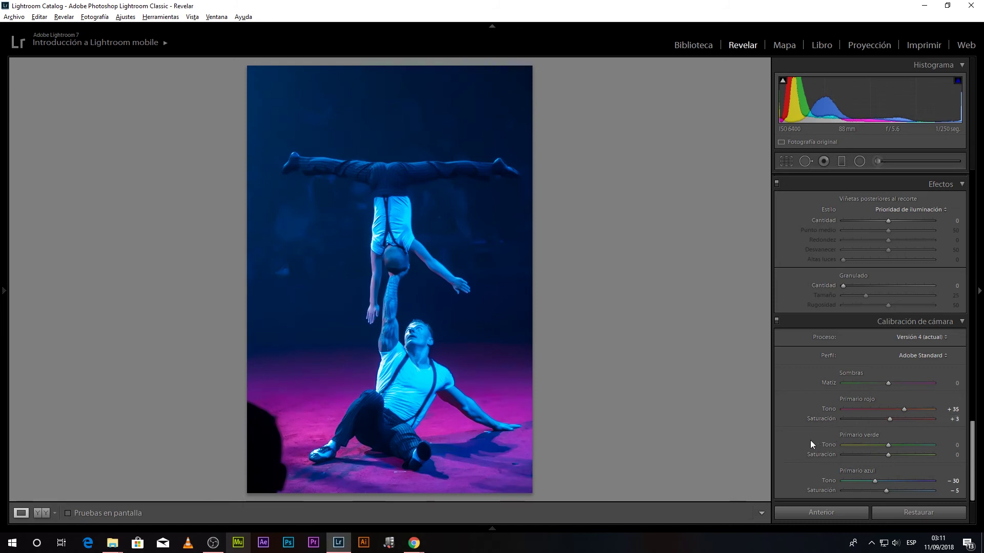
scroll(810, 440, "up", 5)
scroll(810, 440, "up", 5)
- Drag the Basic panel's Blacks slider down to -41
scroll(810, 441, "up", 5)
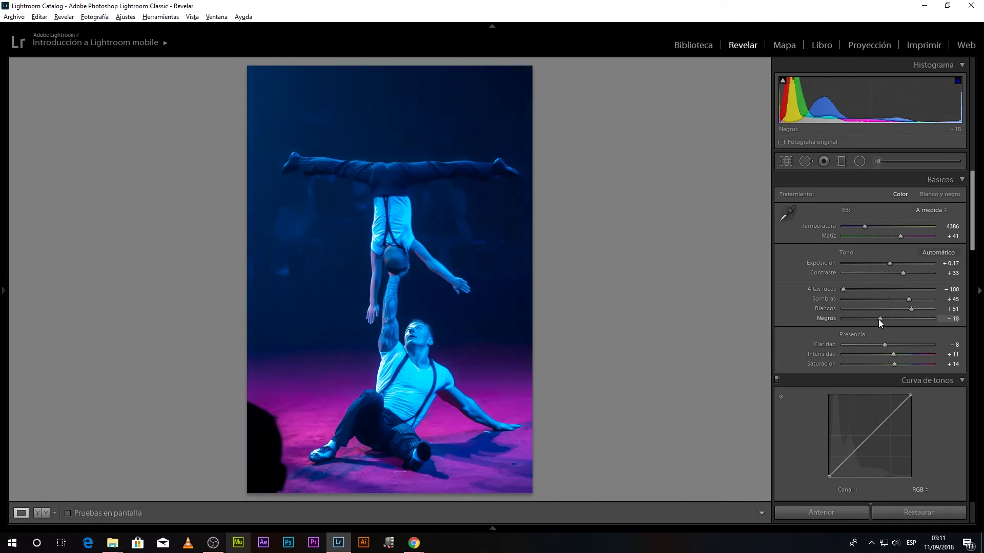
left_click_drag(878, 319, 868, 319)
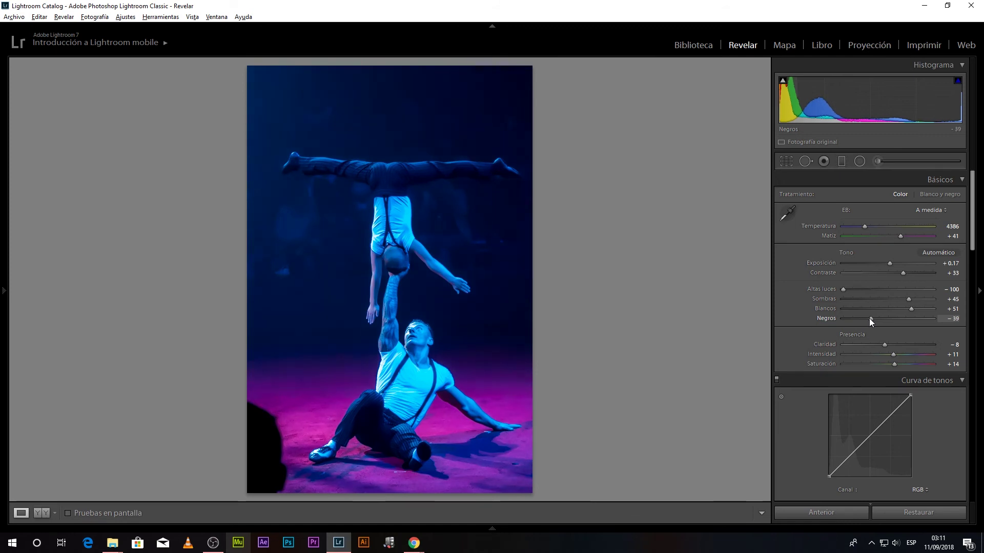
left_click_drag(869, 319, 868, 318)
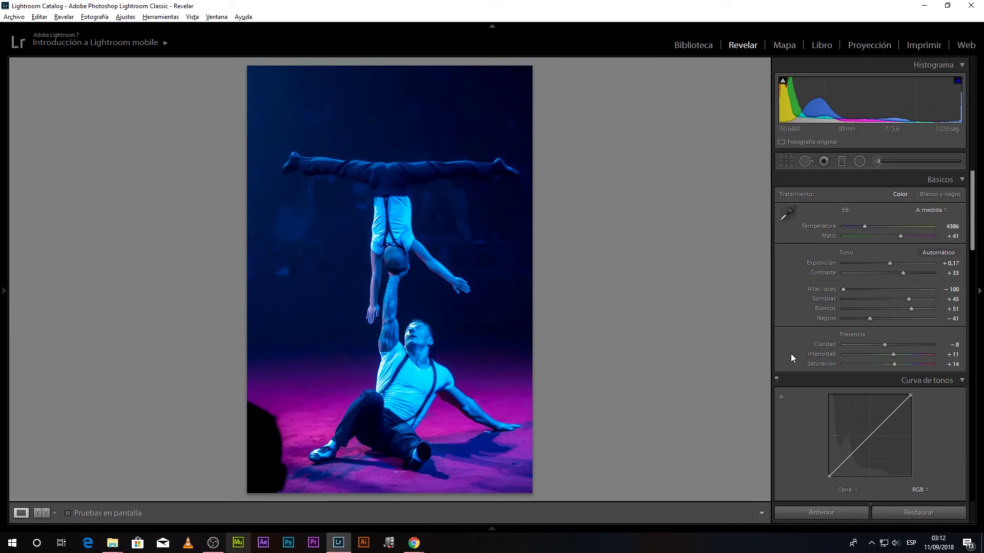
scroll(791, 353, "down", 5)
- Set Post-Crop Vignetting Amount to -17
scroll(791, 353, "down", 5)
scroll(791, 352, "down", 5)
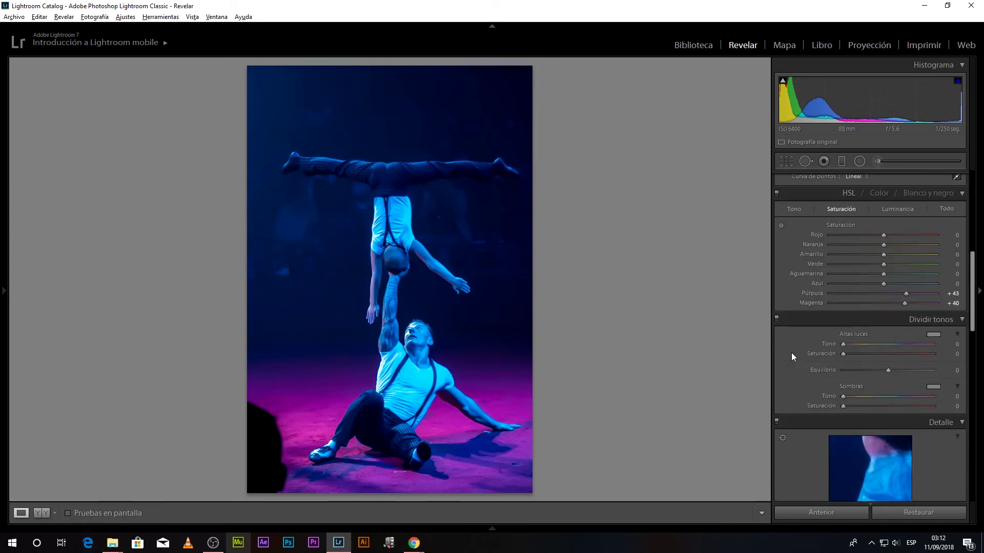
scroll(791, 352, "down", 5)
scroll(791, 352, "down", 5)
scroll(791, 352, "down", 5)
scroll(791, 352, "down", 5)
scroll(791, 353, "down", 5)
scroll(791, 353, "up", 3)
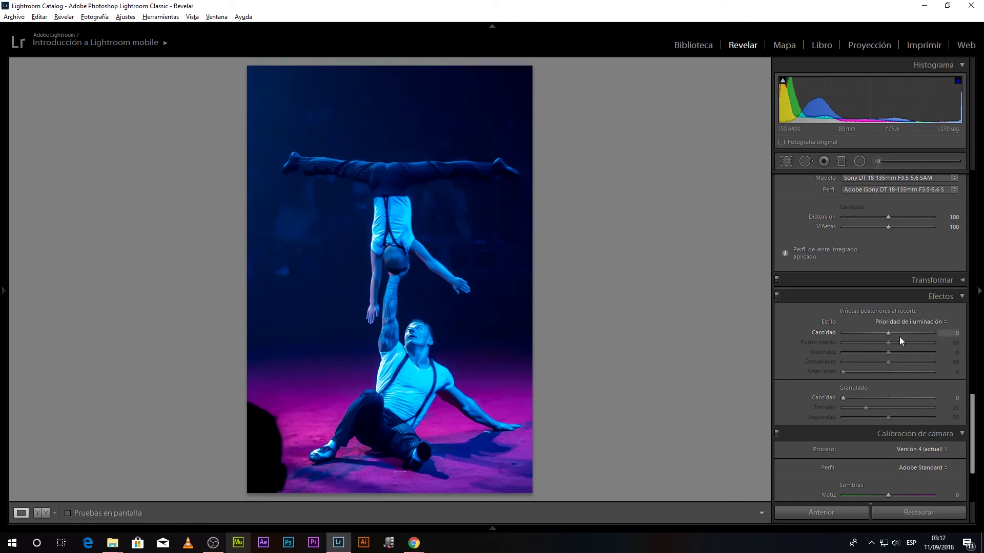
left_click_drag(881, 334, 880, 335)
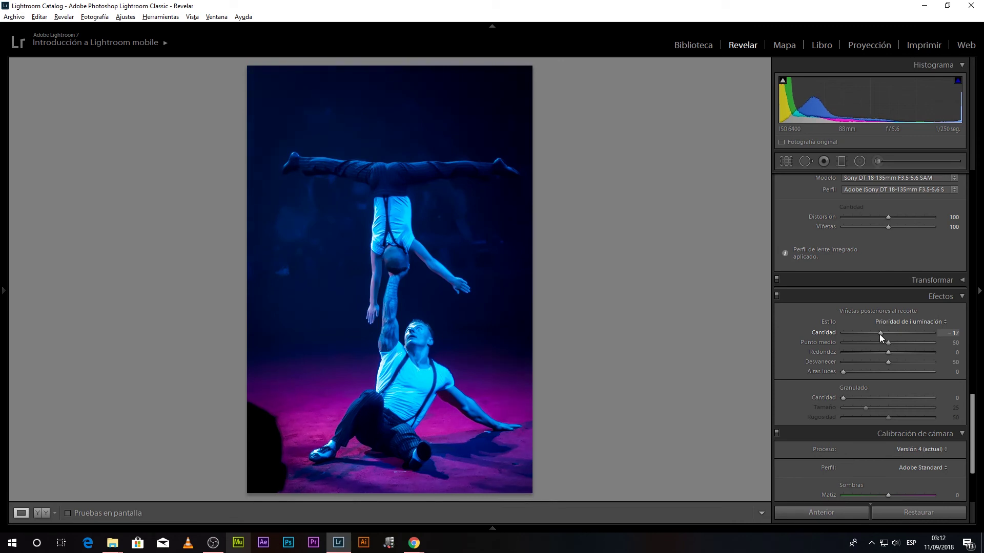
- Show the original and edited photos side by side in Before/After view
scroll(794, 371, "up", 3)
scroll(795, 373, "up", 5)
scroll(794, 373, "up", 3)
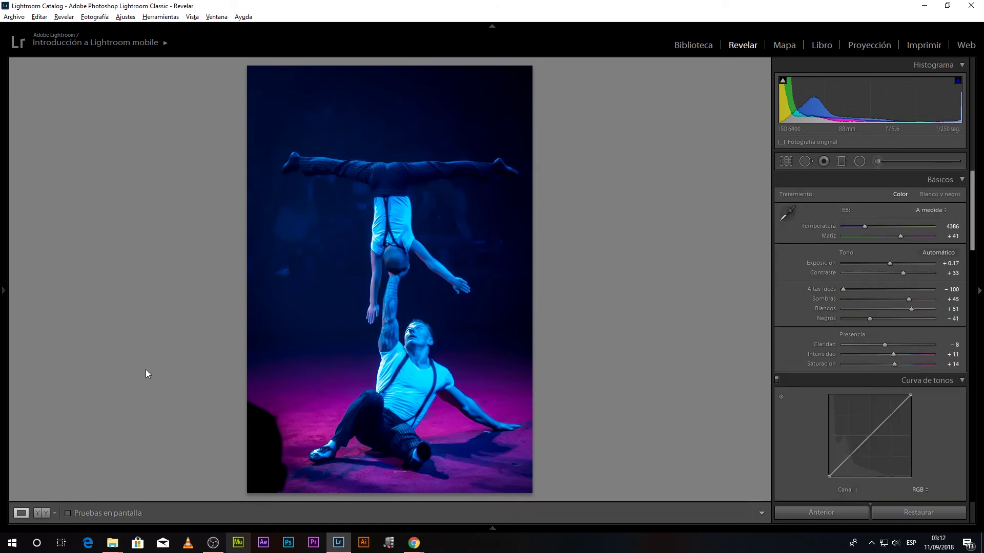
left_click(43, 514)
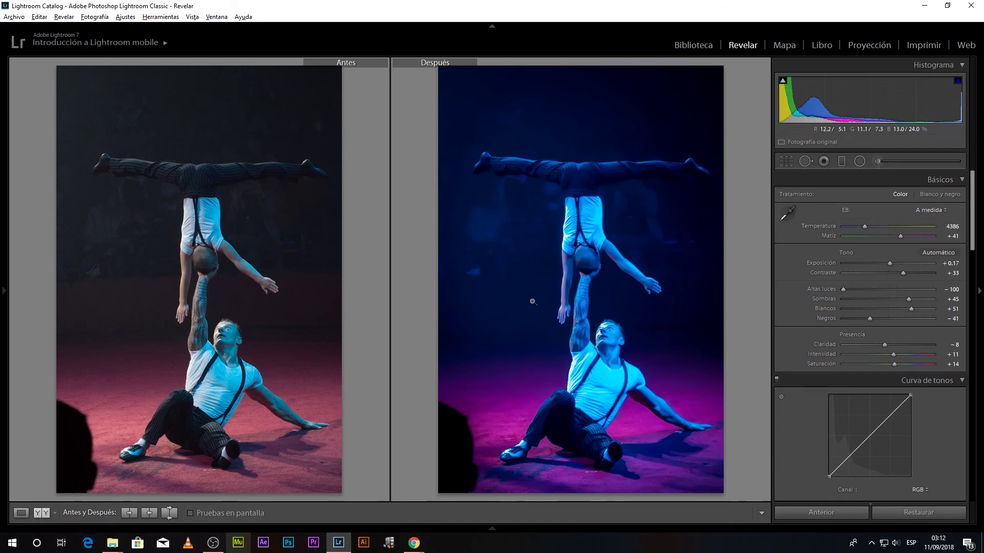
- Scroll the right panel back to the Basic white balance and tone settings beside the comparison
scroll(803, 336, "down", 2)
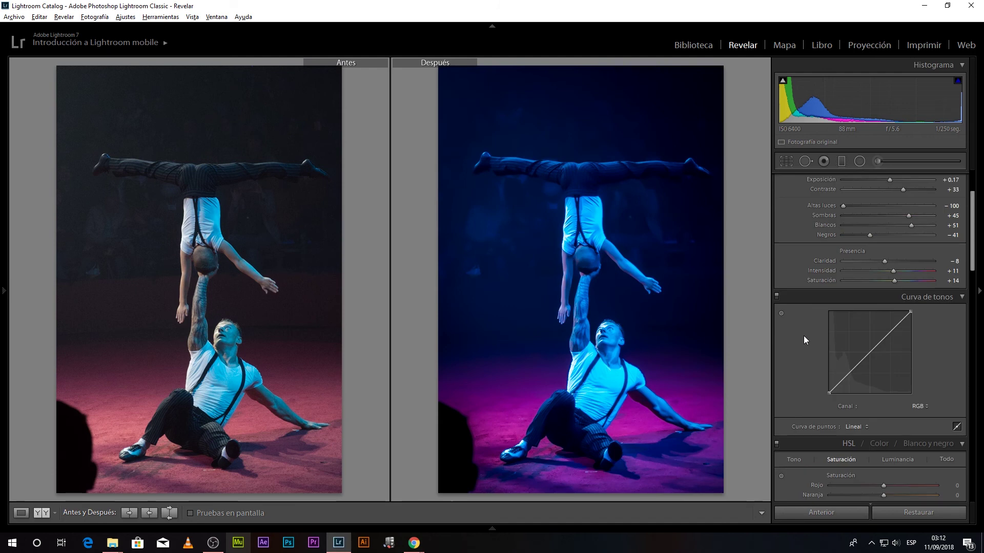
scroll(805, 348, "down", 2)
scroll(797, 370, "up", 3)
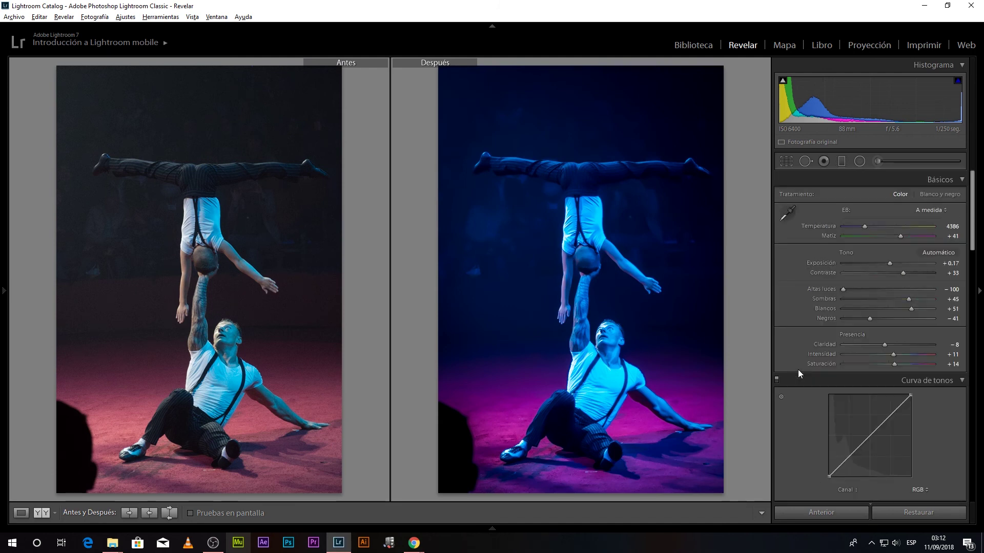